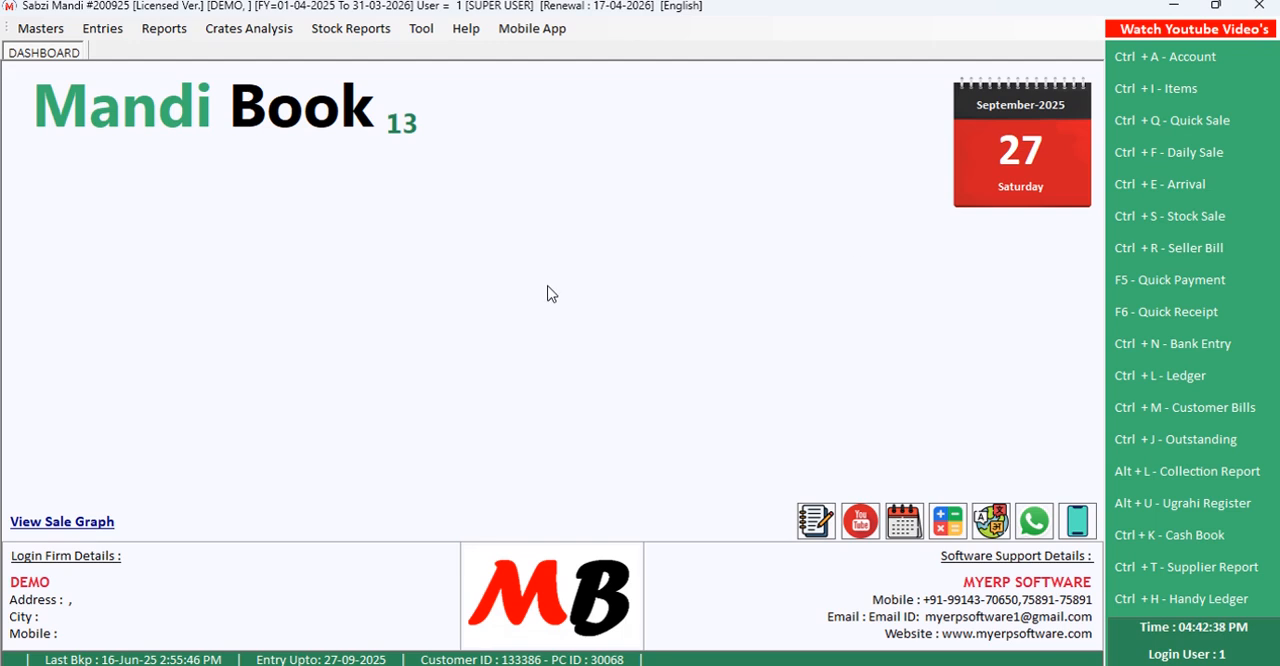
Start a new user and fill in the user name and account password, with the password shown in plain text
left_click(60, 36)
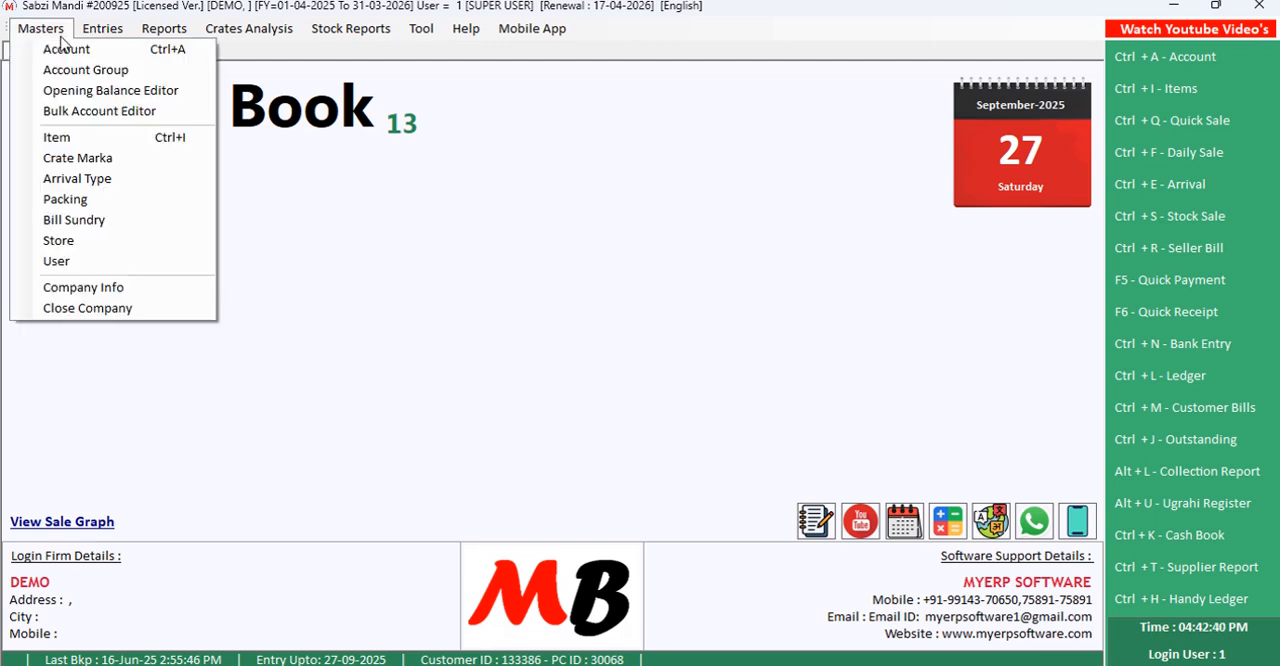
left_click(82, 265)
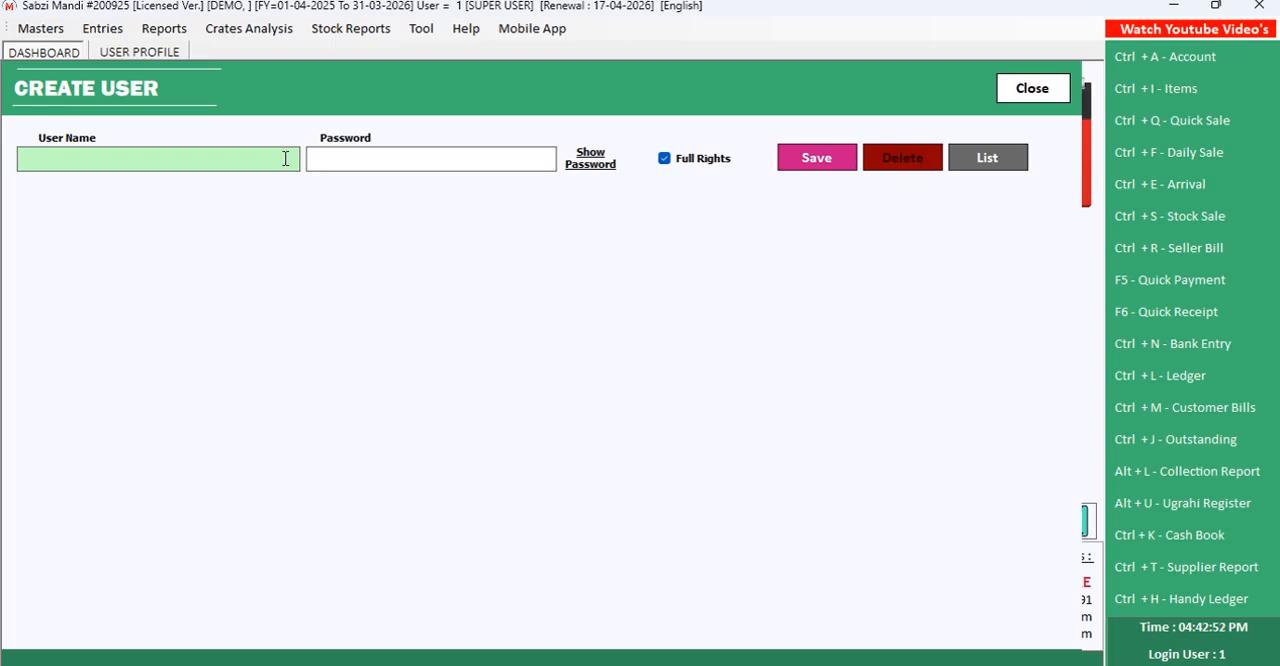
type("raju")
left_click(386, 152)
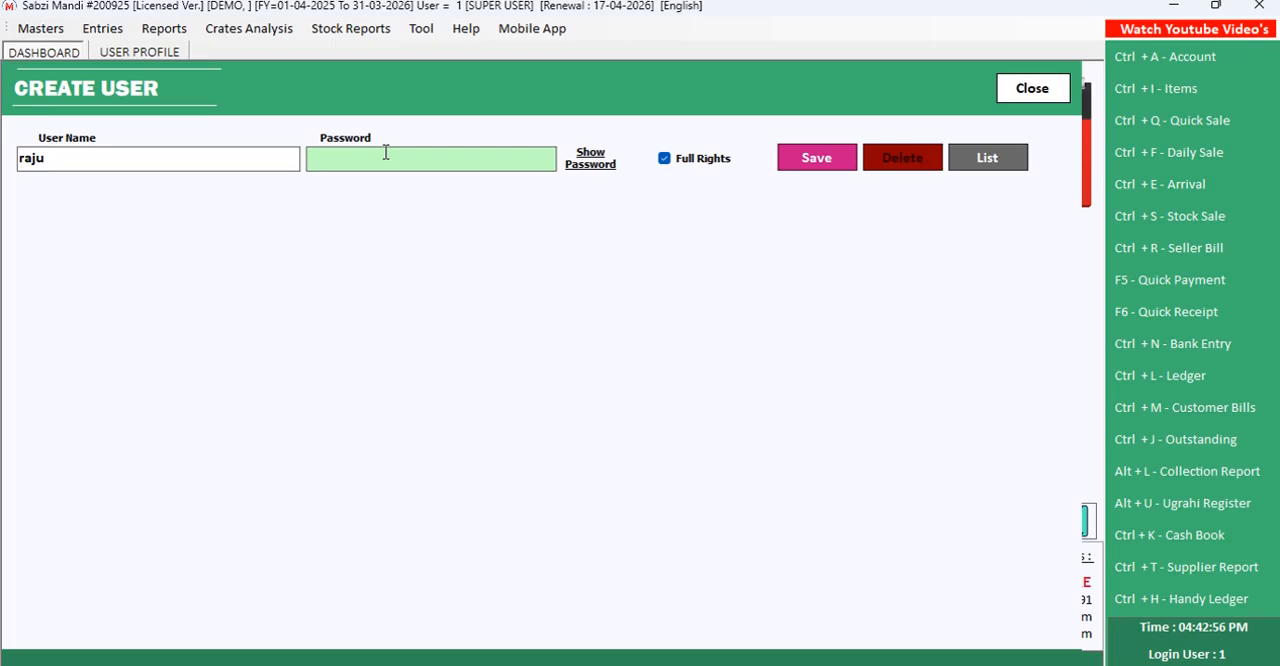
type("***")
left_click(583, 168)
Turn off Full Rights for the new user and grant only the Add right for Account
left_click(690, 162)
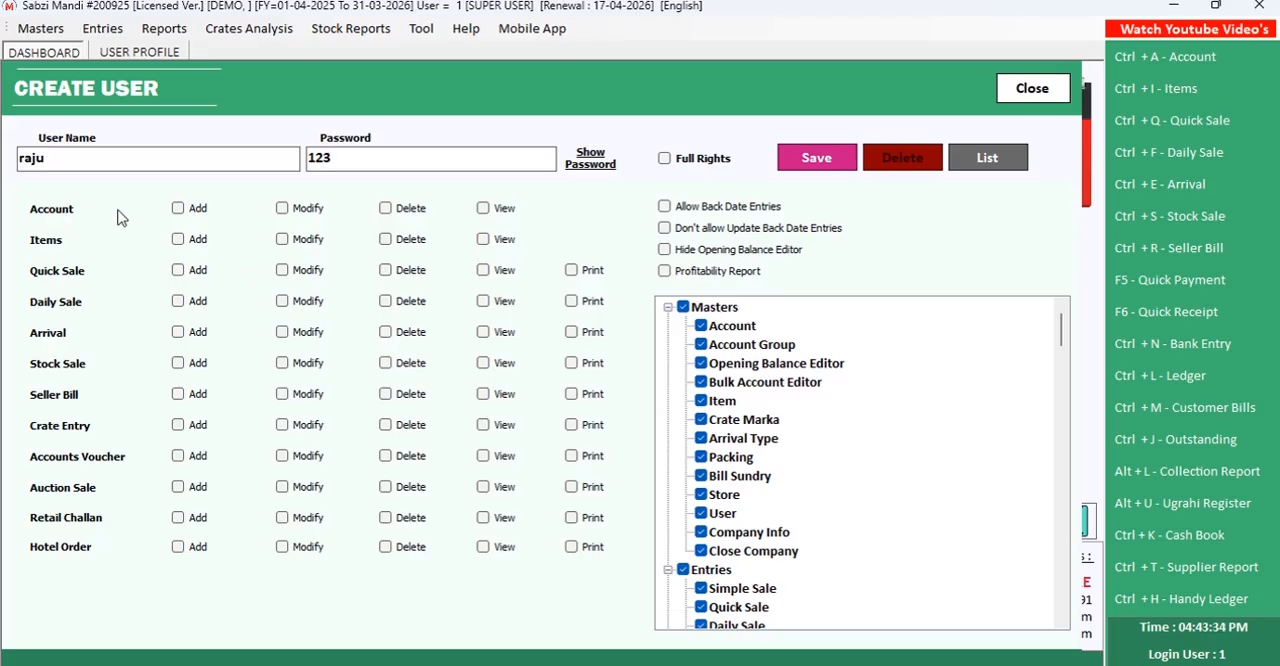
left_click(191, 217)
left_click(283, 209)
left_click(386, 209)
left_click(483, 210)
left_click(483, 210)
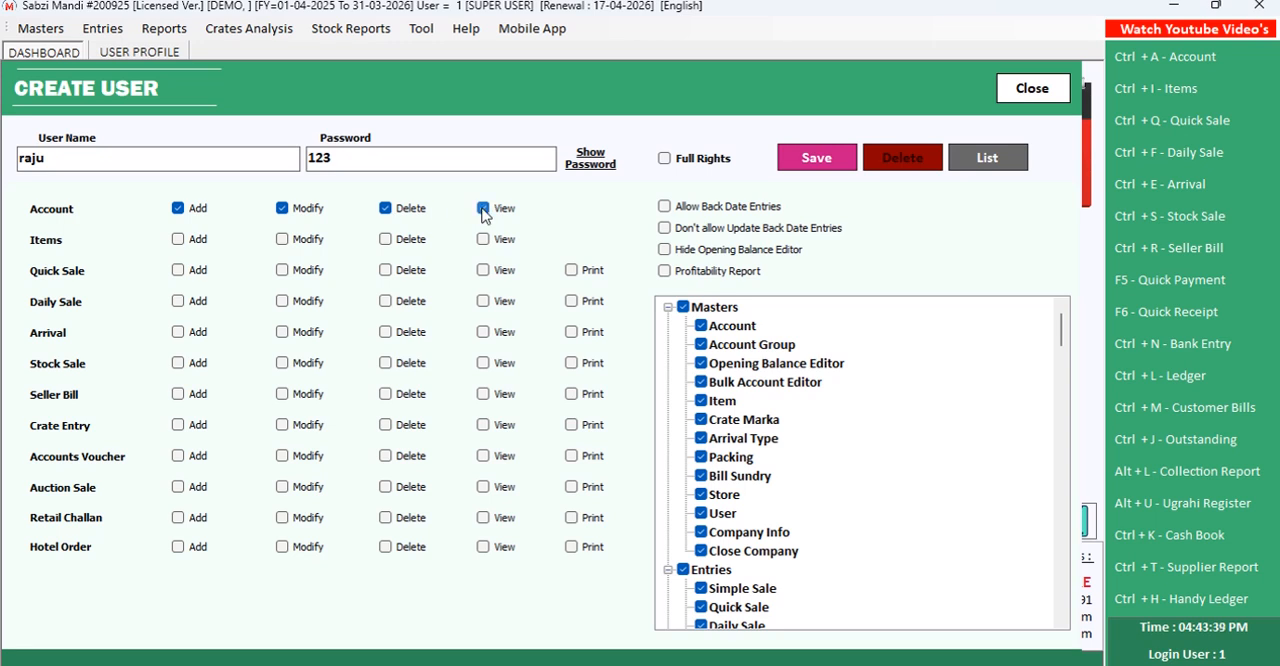
left_click(424, 214)
left_click(303, 213)
Grant the Add right for all the remaining modules, from Items down to Hotel Order
left_click(203, 246)
left_click(178, 271)
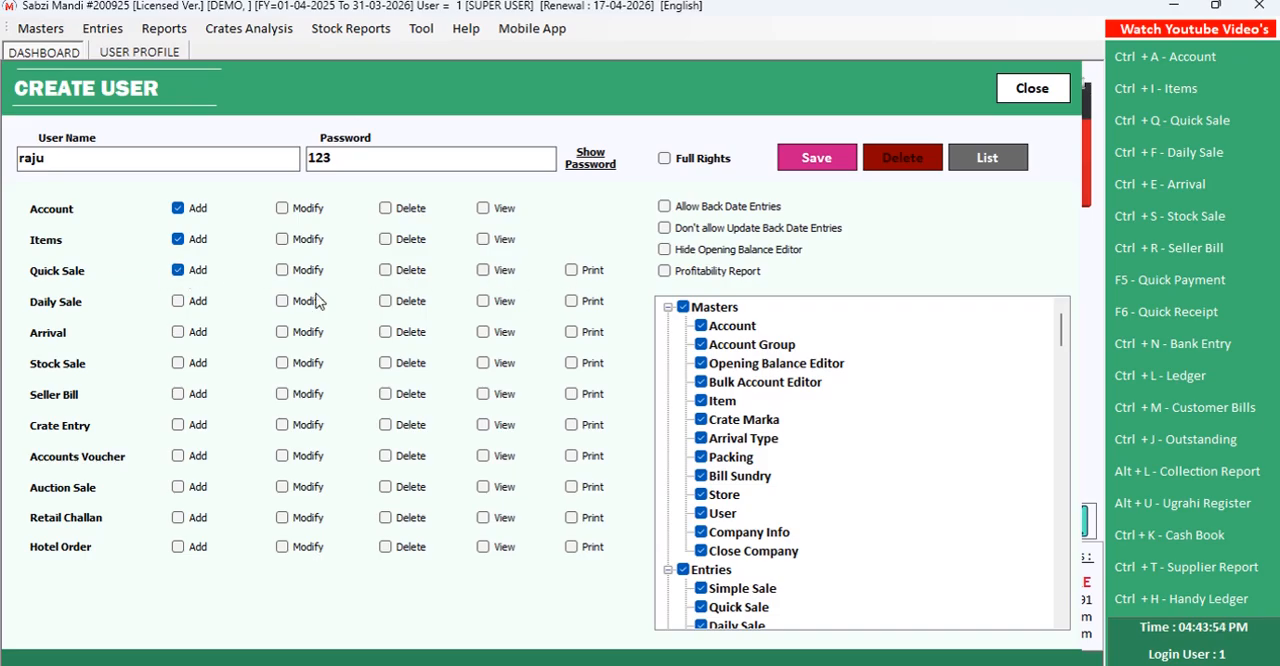
left_click(178, 301)
left_click(196, 334)
left_click(200, 364)
left_click(204, 396)
left_click(200, 430)
left_click(204, 460)
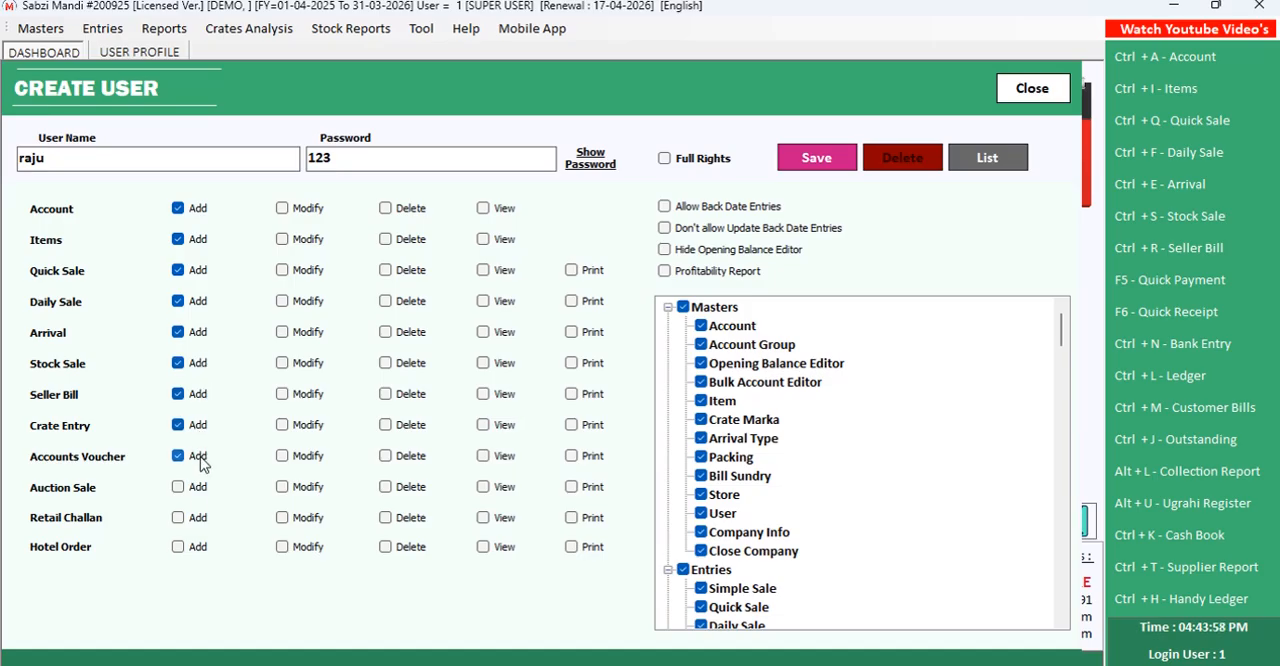
left_click(203, 491)
left_click(202, 518)
left_click(202, 548)
Try the Allow Back Date Entries and Profitability Report options, switching each on and back off
left_click(704, 210)
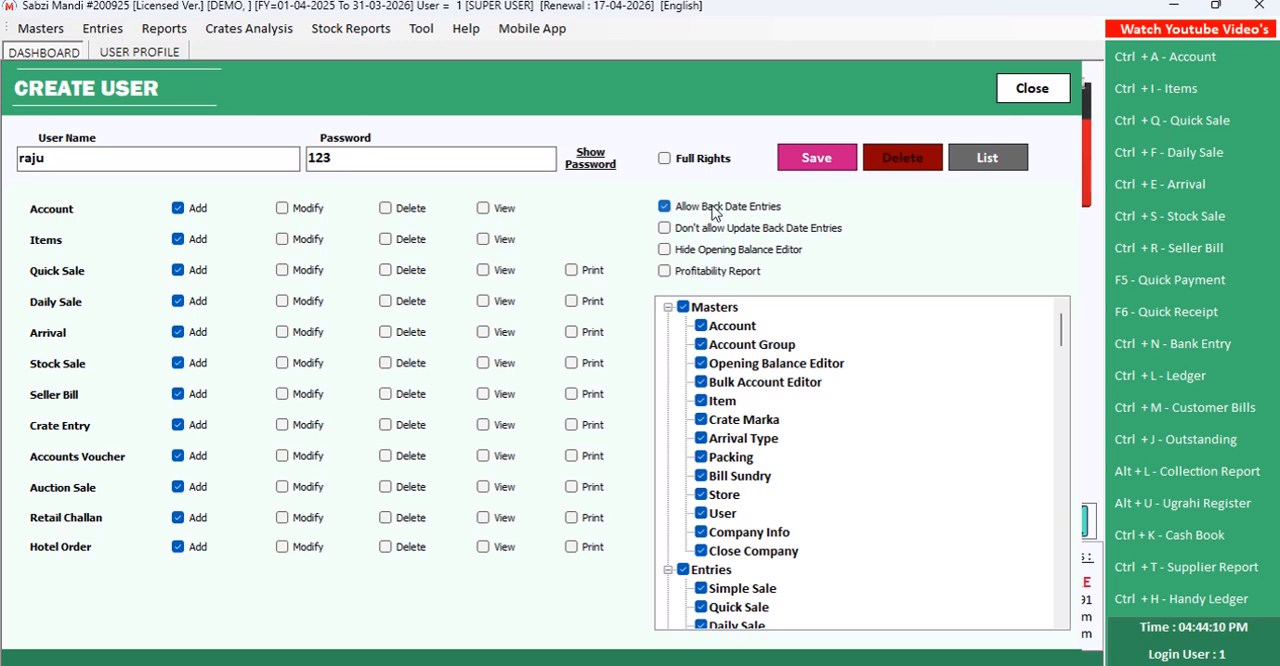
left_click(714, 212)
left_click(178, 29)
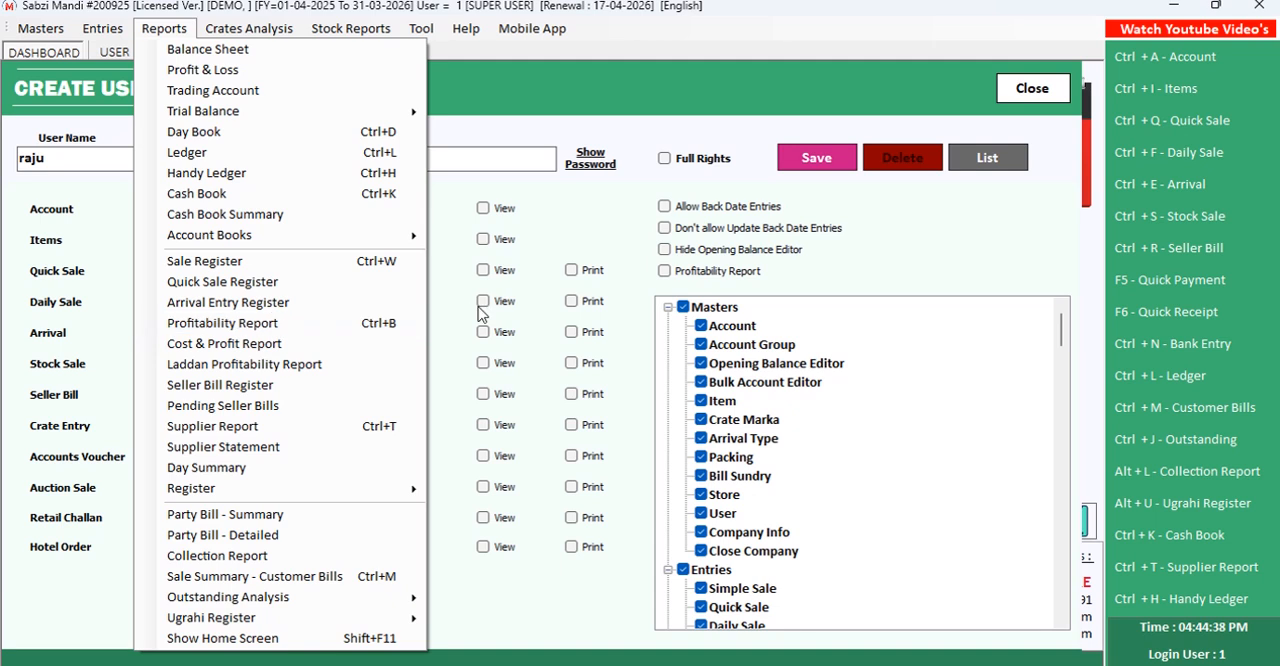
left_click(714, 286)
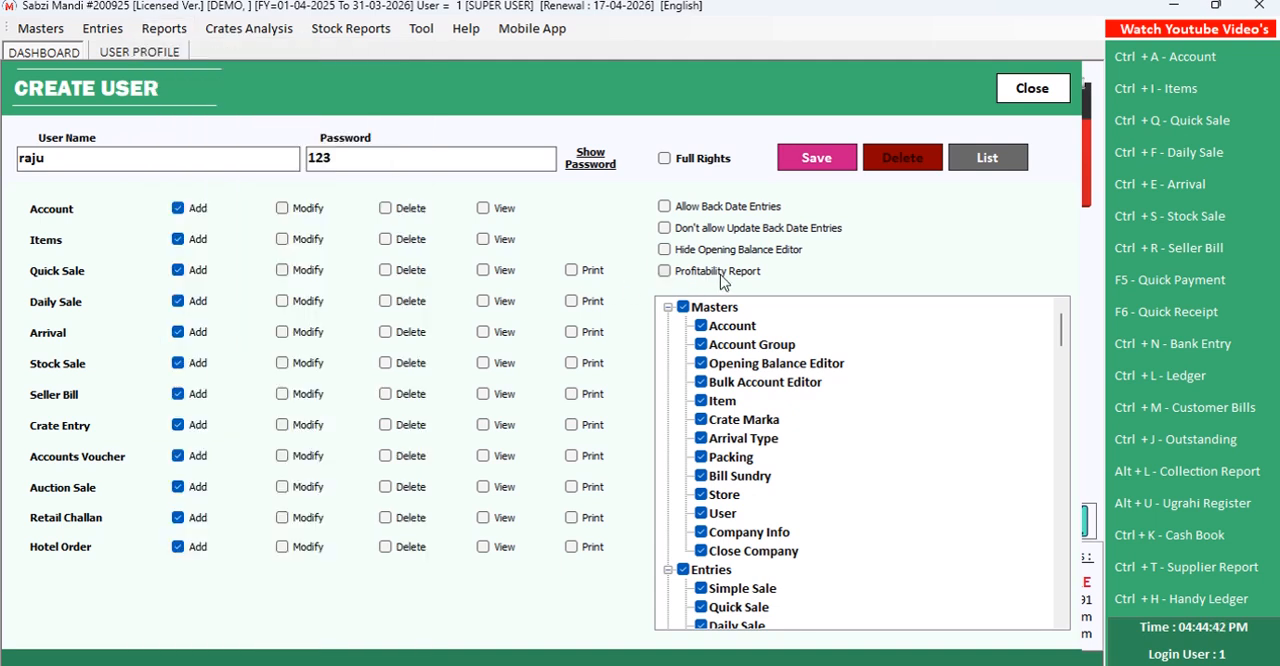
left_click(722, 281)
left_click(722, 281)
Look through the Masters and Entries items in the user's menu access list
scroll(878, 346, "down", 1)
scroll(878, 346, "down", 10)
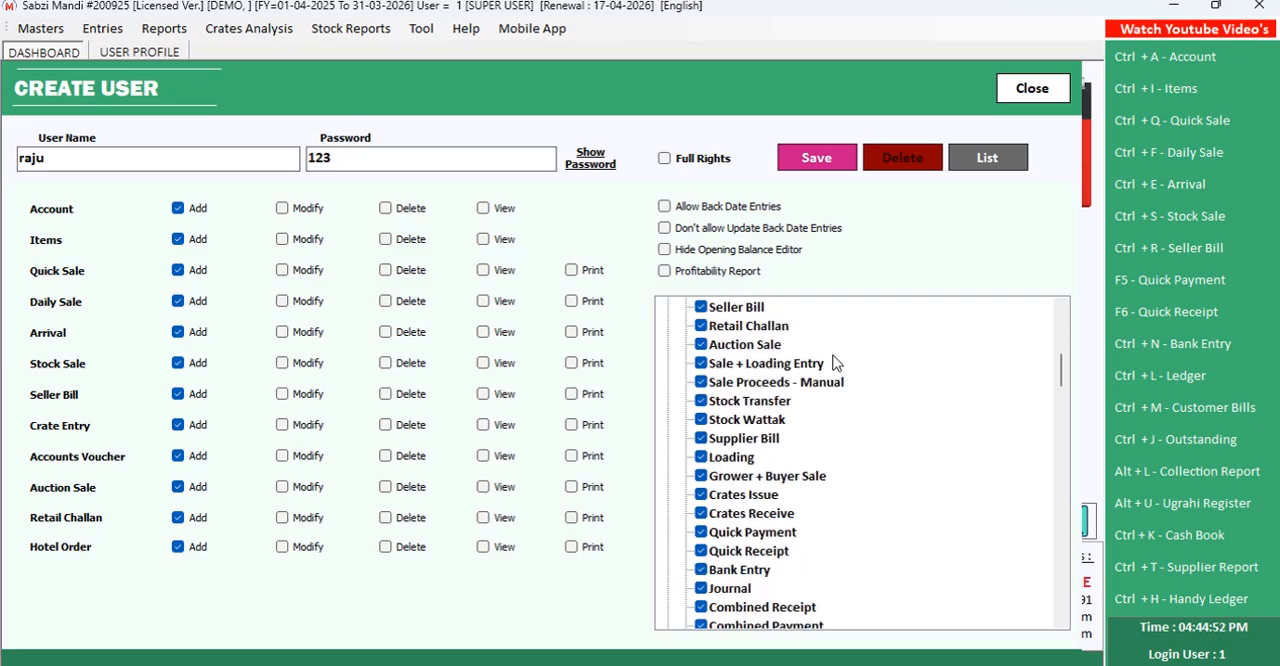
scroll(828, 400, "up", 10)
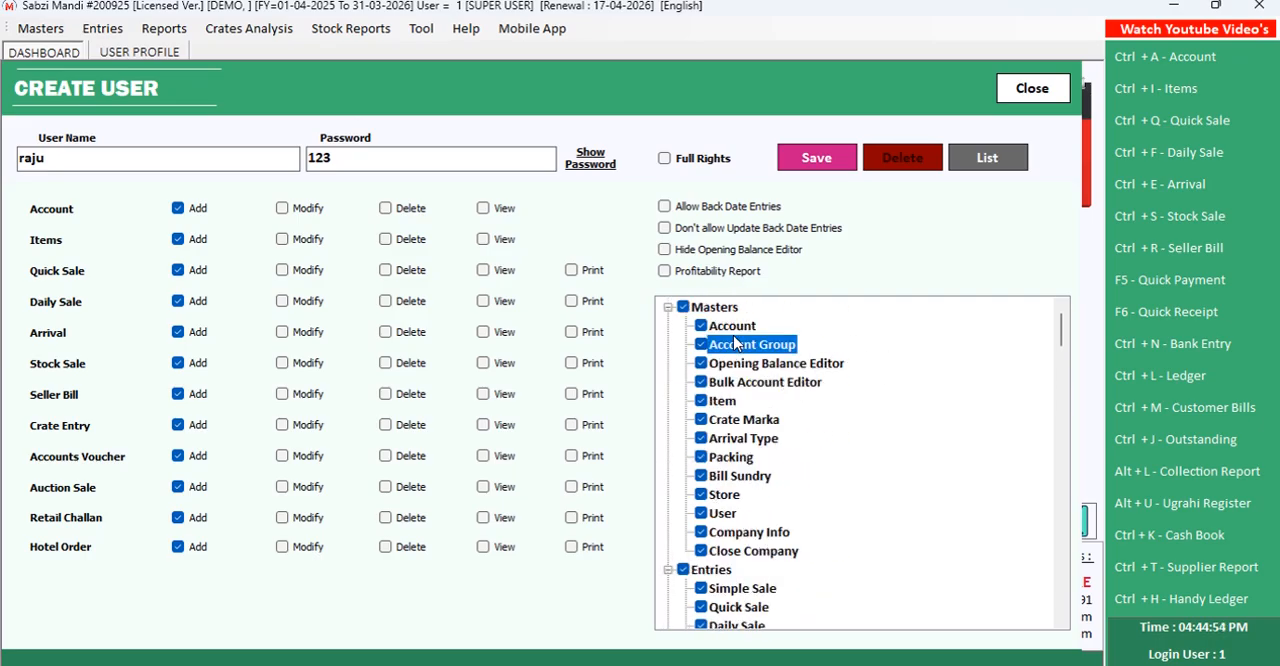
scroll(752, 402, "down", 1)
scroll(752, 402, "up", 2)
scroll(772, 400, "down", 1)
scroll(768, 404, "up", 1)
scroll(768, 404, "down", 3)
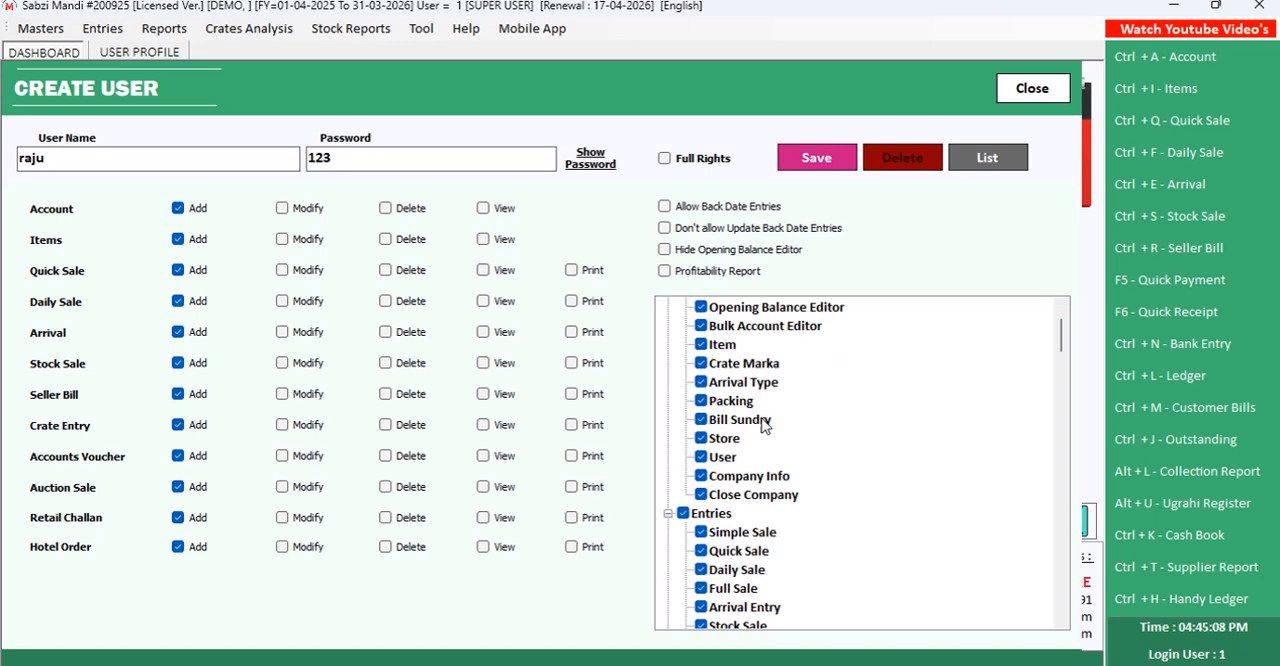
scroll(750, 432, "up", 3)
Under Masters, remove access to Account Group, Opening Balance Editor and Bulk Account Editor, keeping Account allowed
key("Up")
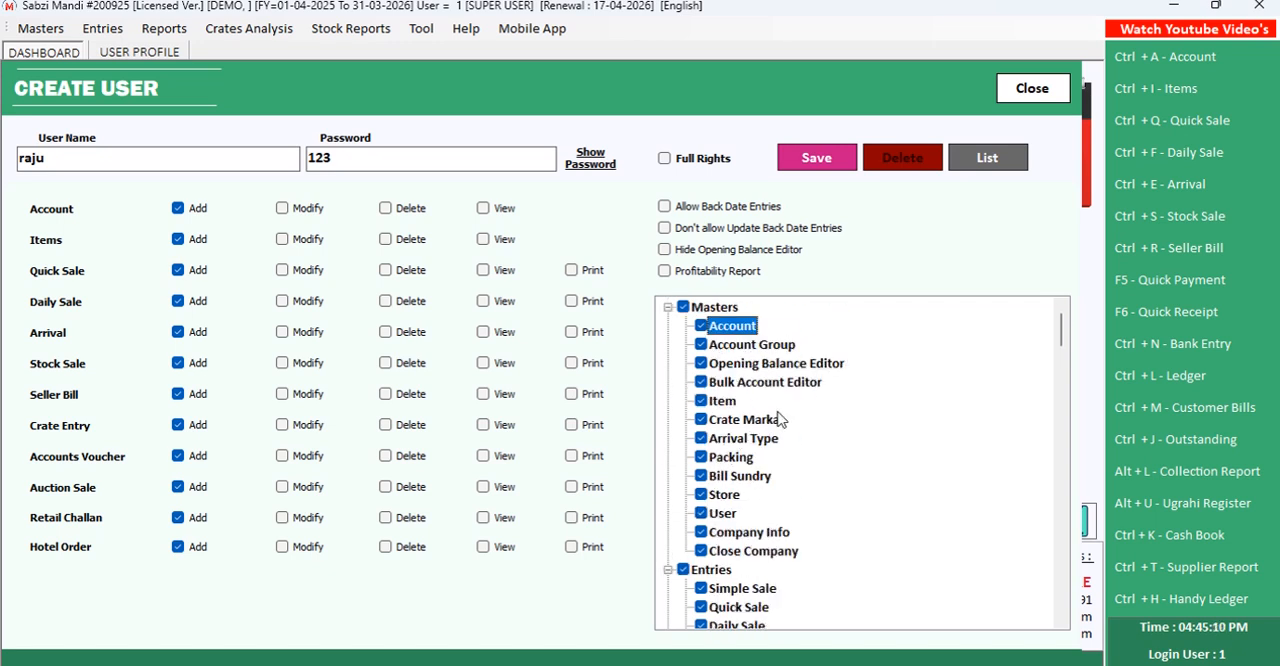
key("Down")
key("Up")
key("space")
key("Down")
key("space")
key("Down")
key("space")
key("Down")
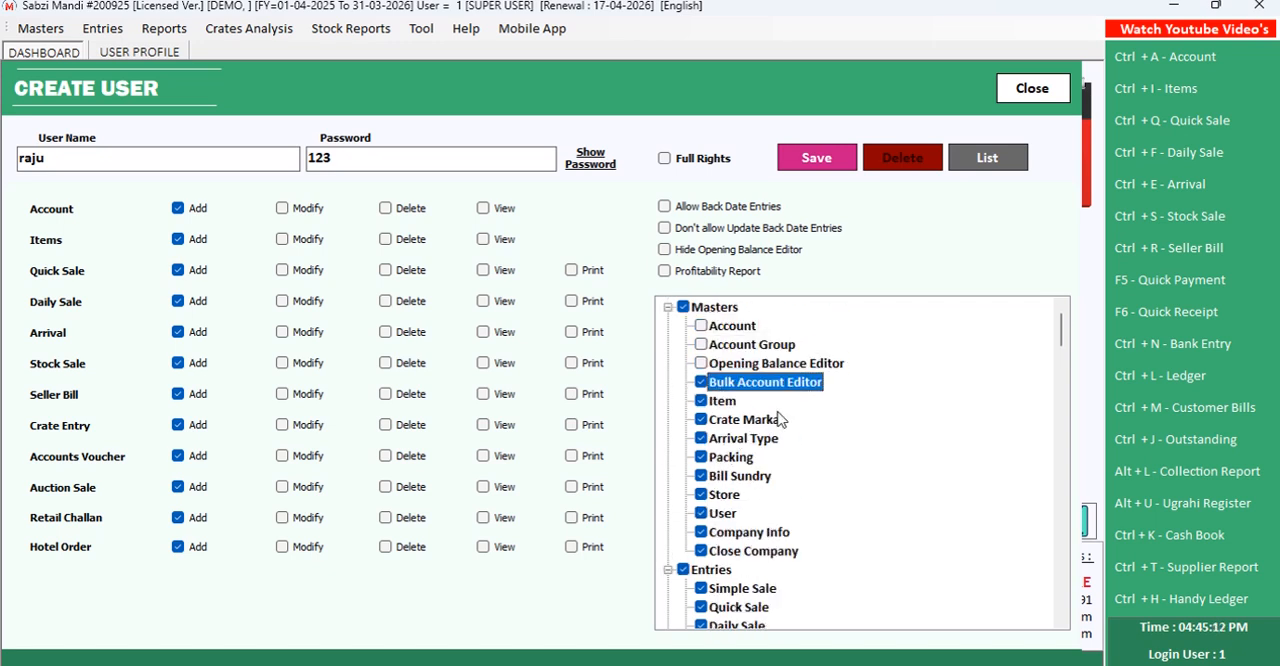
key("space")
key("Down")
key("Up")
key("Up")
key("Up")
key("Up")
Under Masters, remove access to Arrival Type, Packing, Bill Sundry, Store and User, keeping Company Info allowed
key("space")
key("Down")
key("Down")
key("Down")
key("Down")
key("Down")
key("Down")
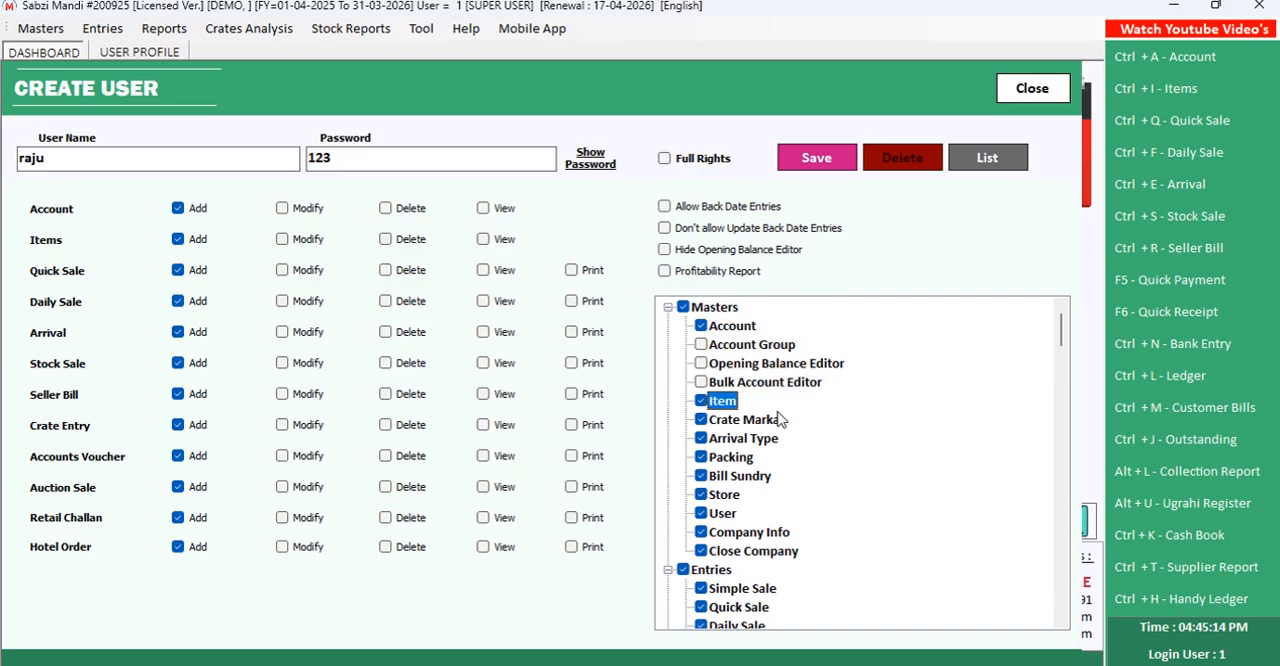
key("space")
key("Down")
key("space")
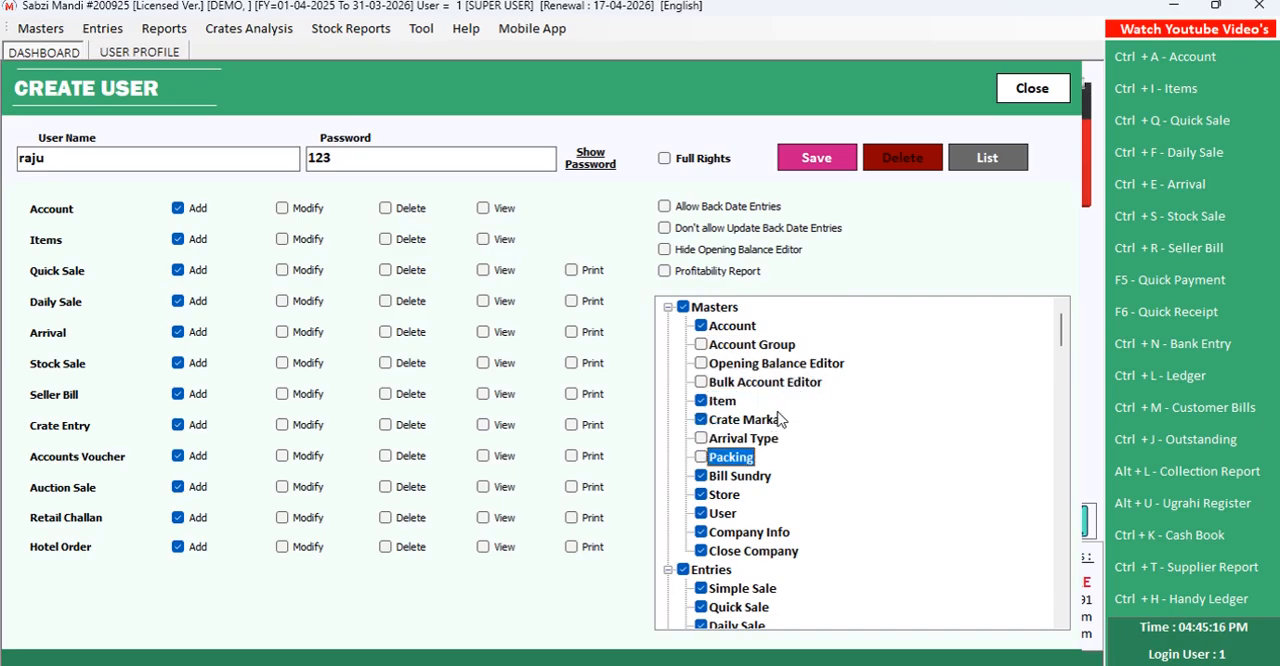
key("Down")
key("space")
key("Down")
key("space")
key("Down")
key("space")
key("Down")
key("space")
key("Down")
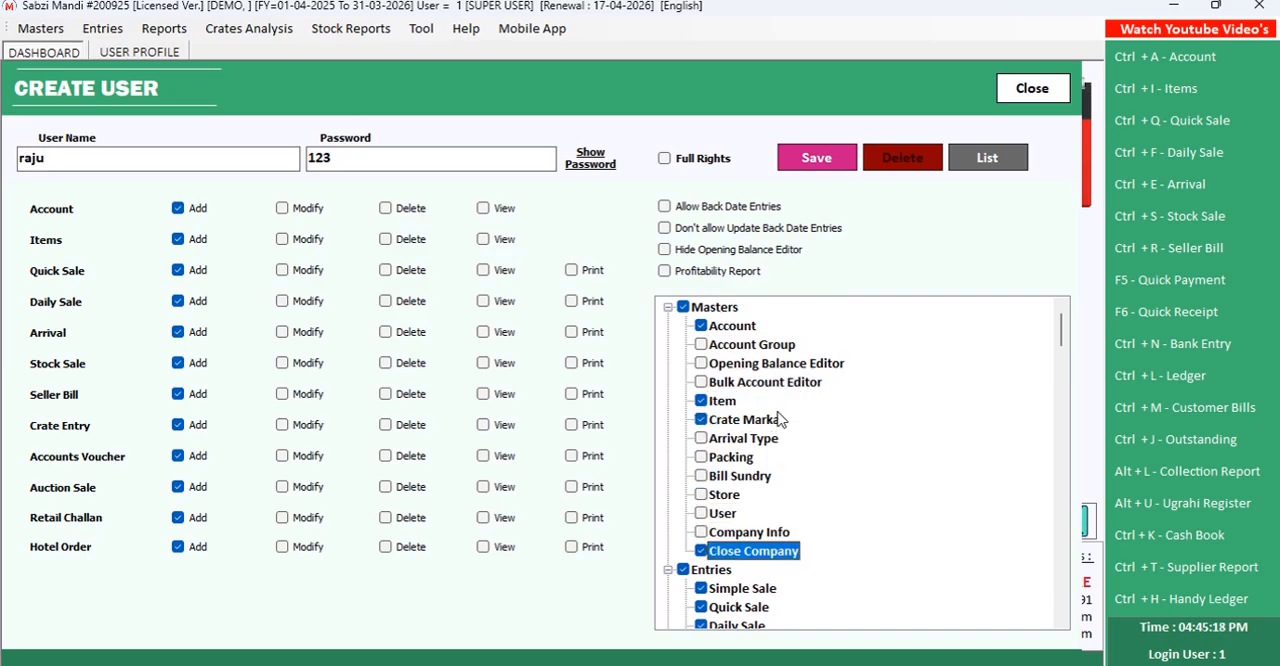
left_click(758, 536)
left_click(701, 533)
Under Entries, remove access to Simple Sale, Daily Sale, Full Sale, Arrival Entry, Stock Sale, Seller Bill and Retail Challan
scroll(703, 537, "down", 4)
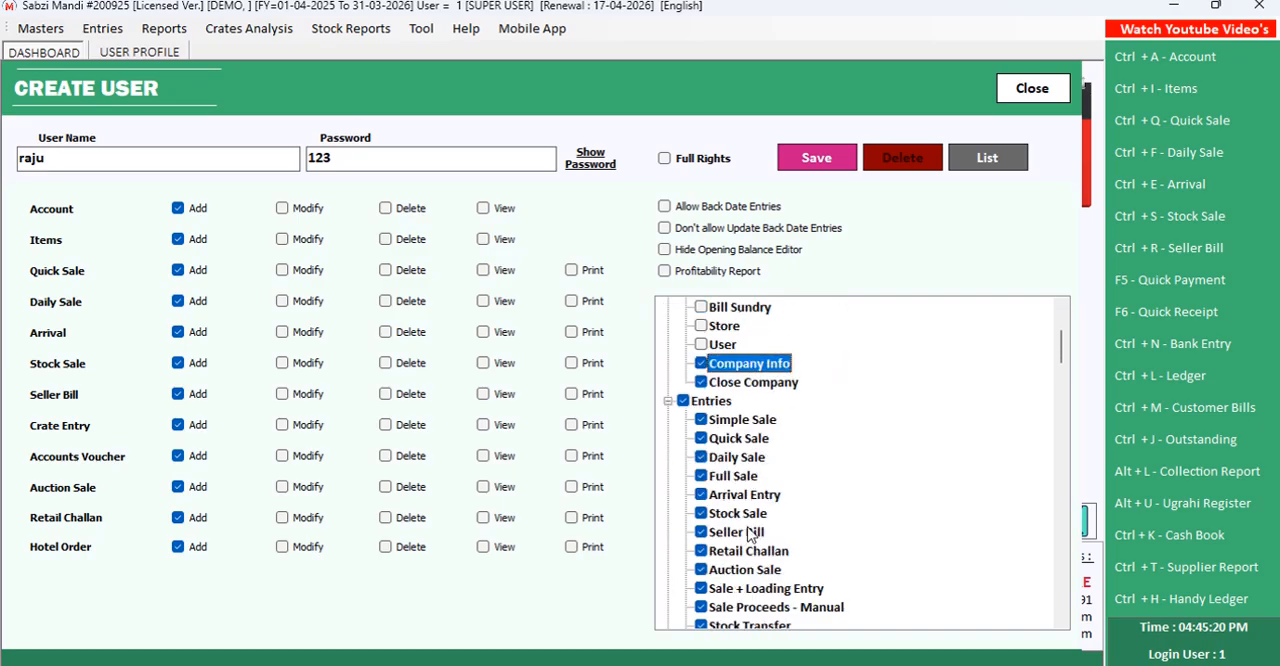
left_click(701, 401)
left_click(701, 419)
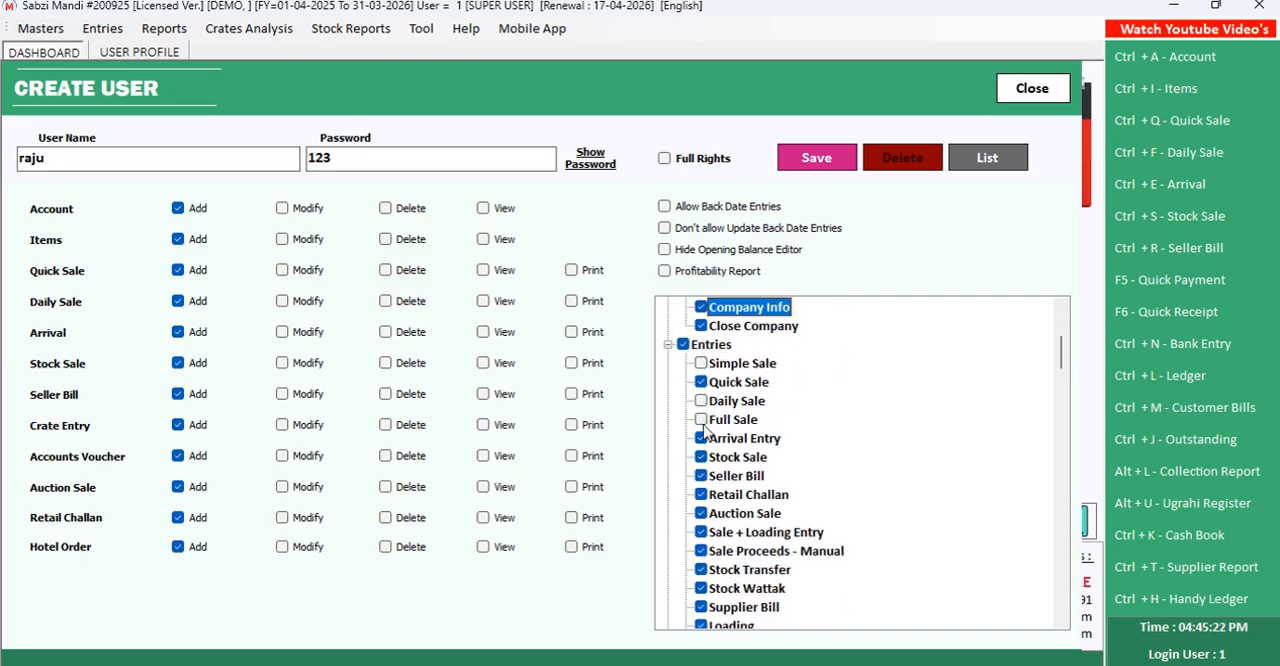
left_click(701, 438)
left_click(701, 457)
left_click(701, 476)
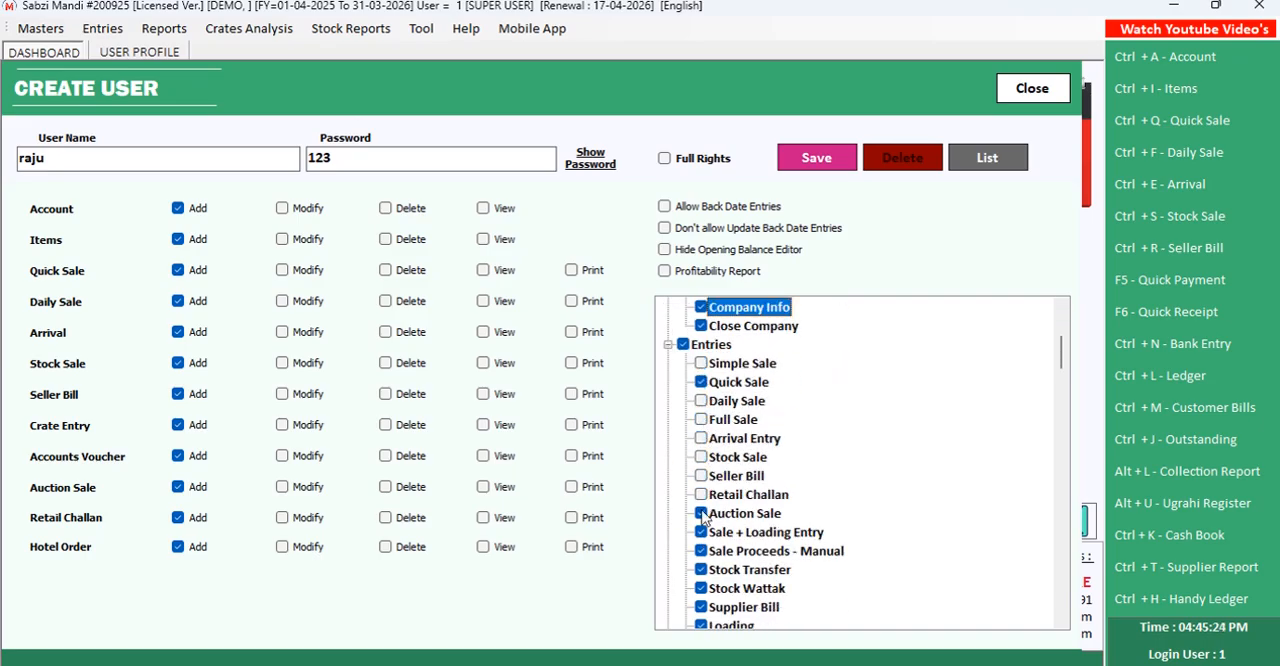
Under Entries, remove access to every item from Auction Sale through Grower + Buyer Sale
left_click(701, 513)
left_click(701, 532)
scroll(716, 535, "down", 2)
left_click(762, 443)
key("space")
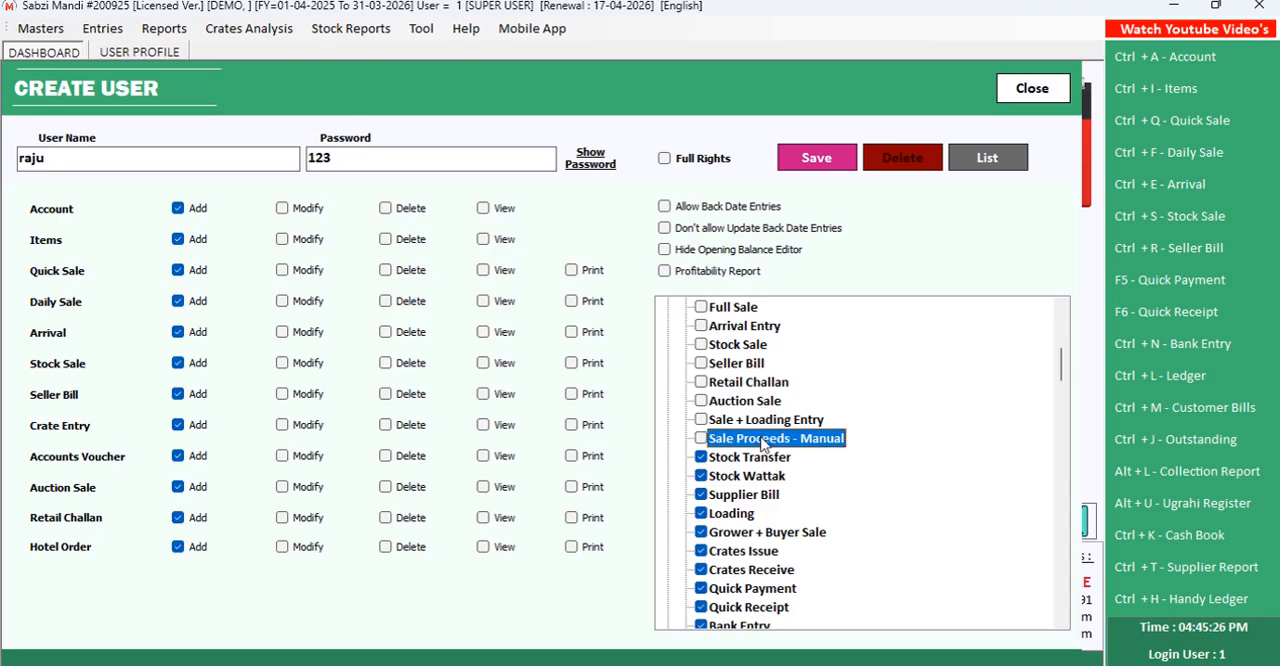
key("Down")
key("Down")
key("Up")
key("space")
Remove access to the remaining Entries items, from Crates Issue through On Order
key("Down")
key("space")
key("Down")
key("space")
key("Down")
key("space")
key("Down")
key("space")
key("Down")
key("space")
key("Down")
key("space")
key("Down")
key("space")
key("Down")
key("space")
key("Down")
key("space")
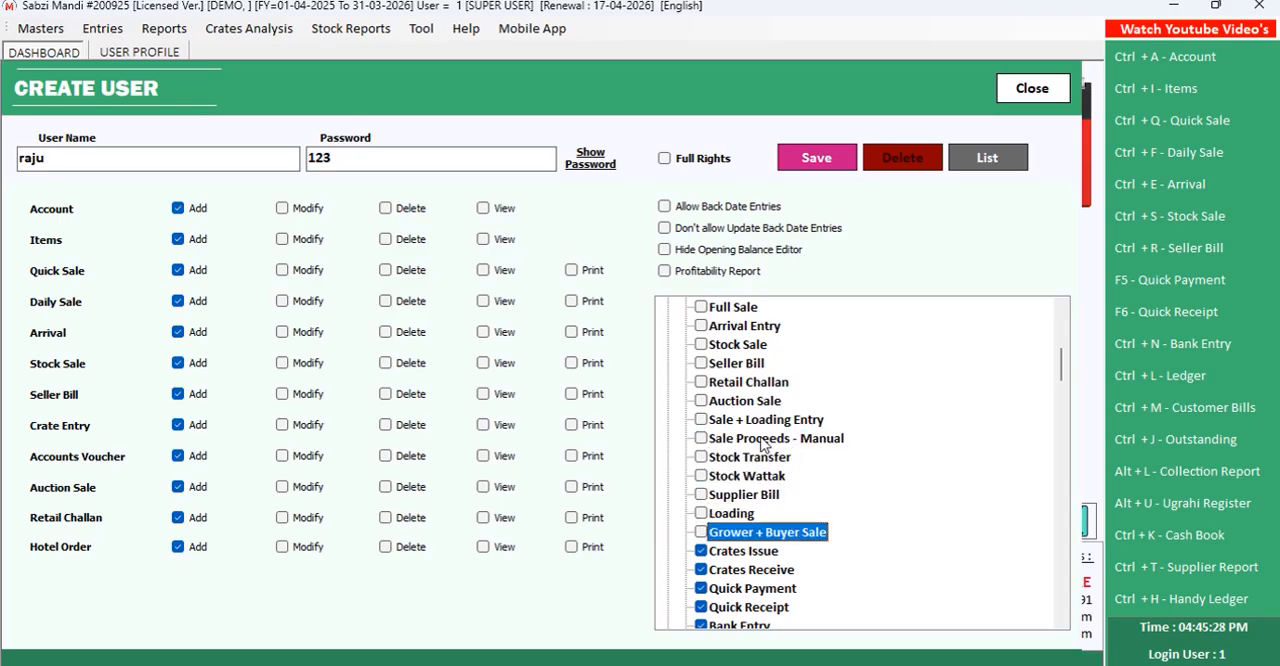
key("Down")
key("space")
key("Down")
key("space")
key("Down")
key("space")
key("Down")
key("space")
key("Down")
key("space")
key("Down")
key("space")
key("Down")
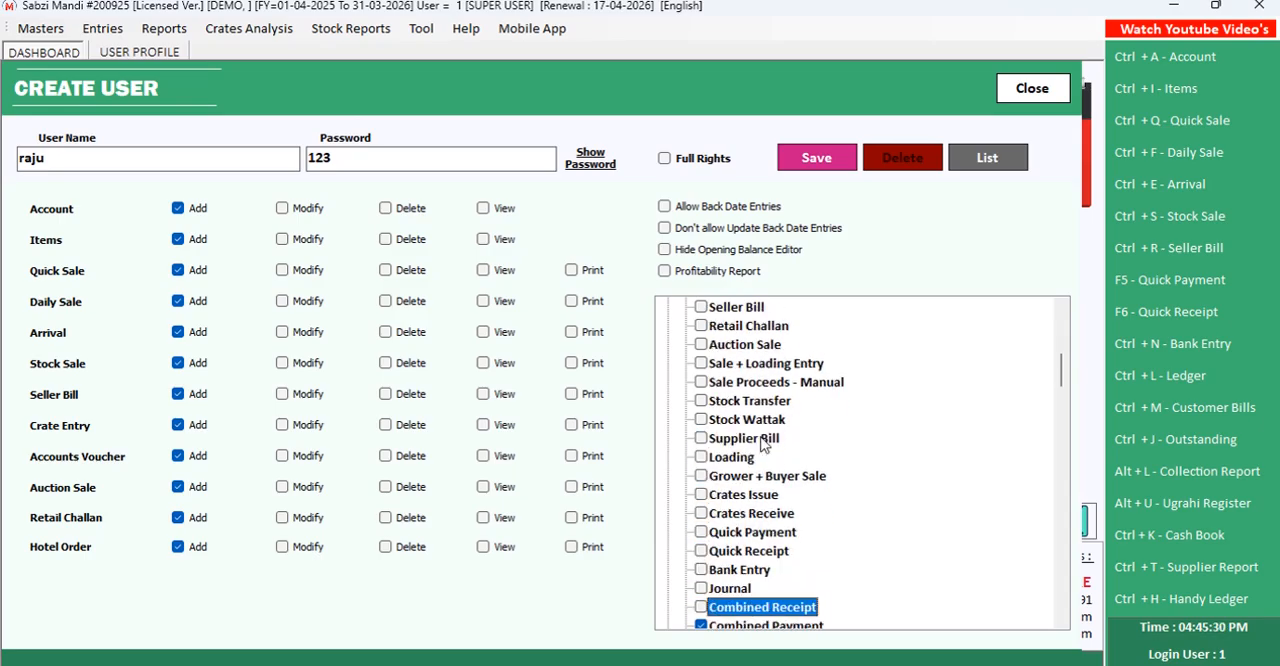
Under Reports, remove access to every item from Balance Sheet through Ledger, keeping the Reports group itself allowed
key("space")
key("Down")
key("space")
key("Down")
key("space")
key("Down")
key("space")
key("Down")
key("space")
key("Down")
key("space")
key("Down")
key("space")
key("Down")
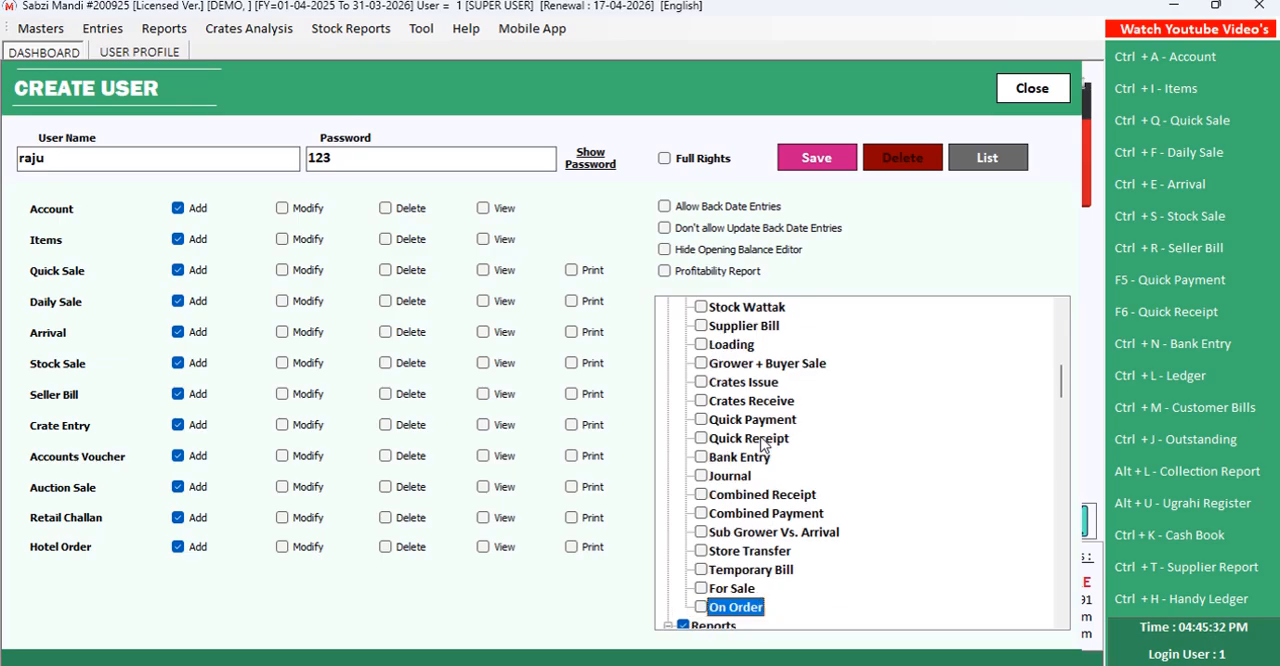
key("space")
key("Down")
key("space")
key("Up")
key("Up")
key("Up")
key("Up")
key("Up")
key("Up")
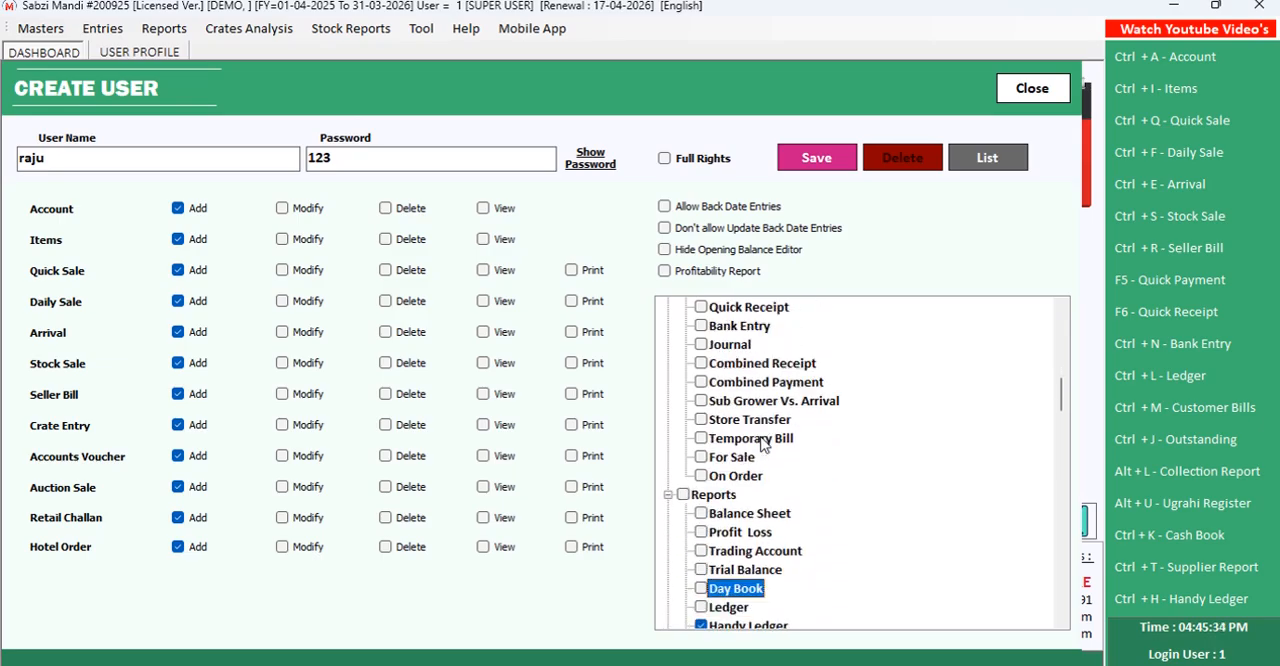
Under Reports, remove access to every item from Handy Ledger through Sale Summary - Customer Bills
key("space")
key("Down")
key("Down")
key("Down")
key("Down")
key("Down")
key("Down")
key("Down")
key("space")
key("Down")
key("space")
key("Down")
key("space")
key("Down")
key("space")
key("Down")
key("space")
key("Down")
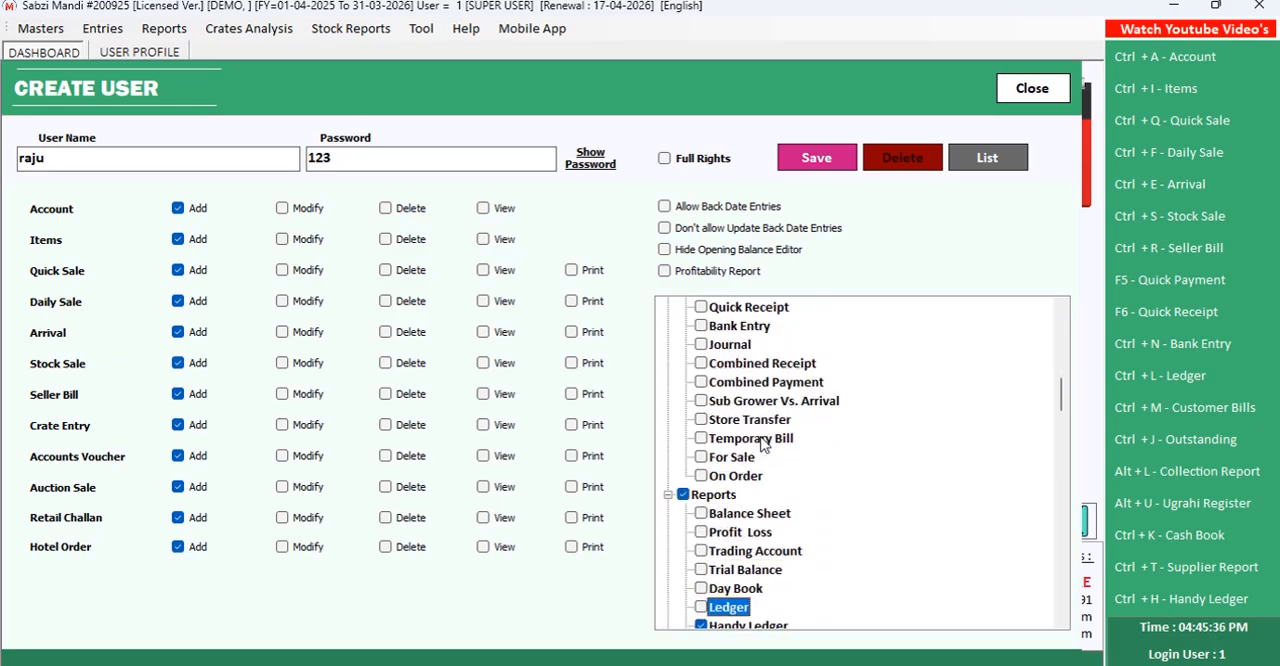
key("Down")
key("space")
key("Down")
key("space")
key("Down")
key("space")
key("Down")
key("space")
key("Down")
key("space")
key("Down")
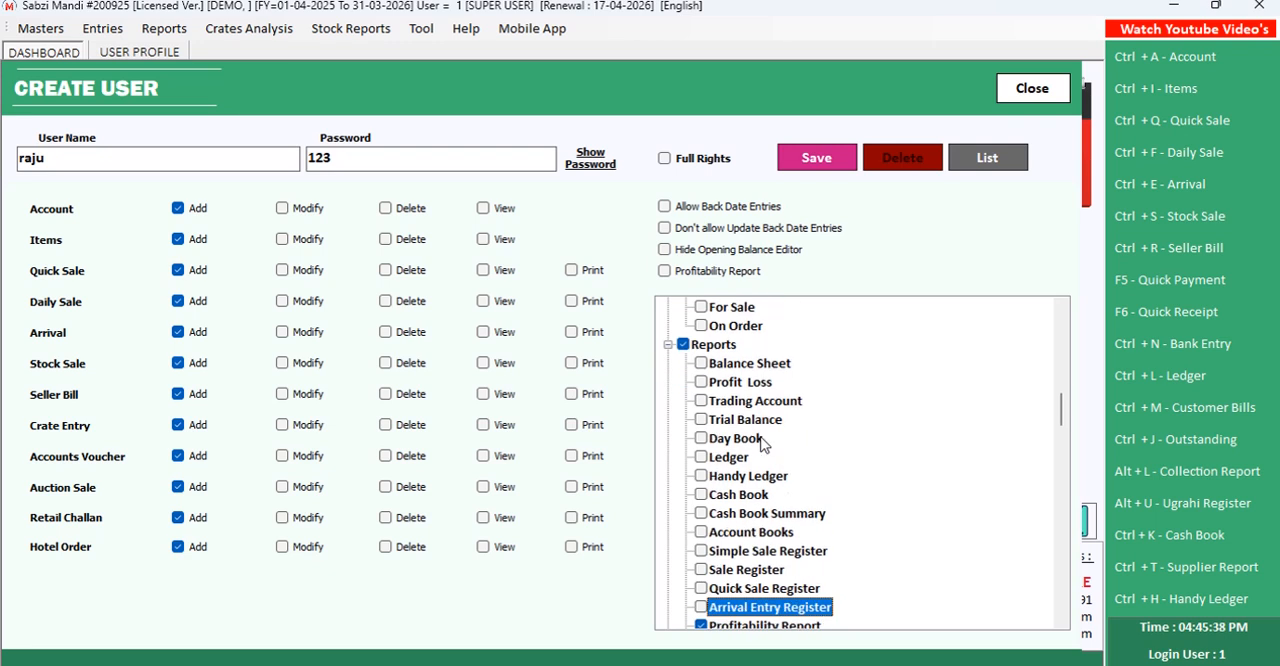
key("space")
key("Down")
key("space")
key("Down")
key("space")
key("Down")
key("space")
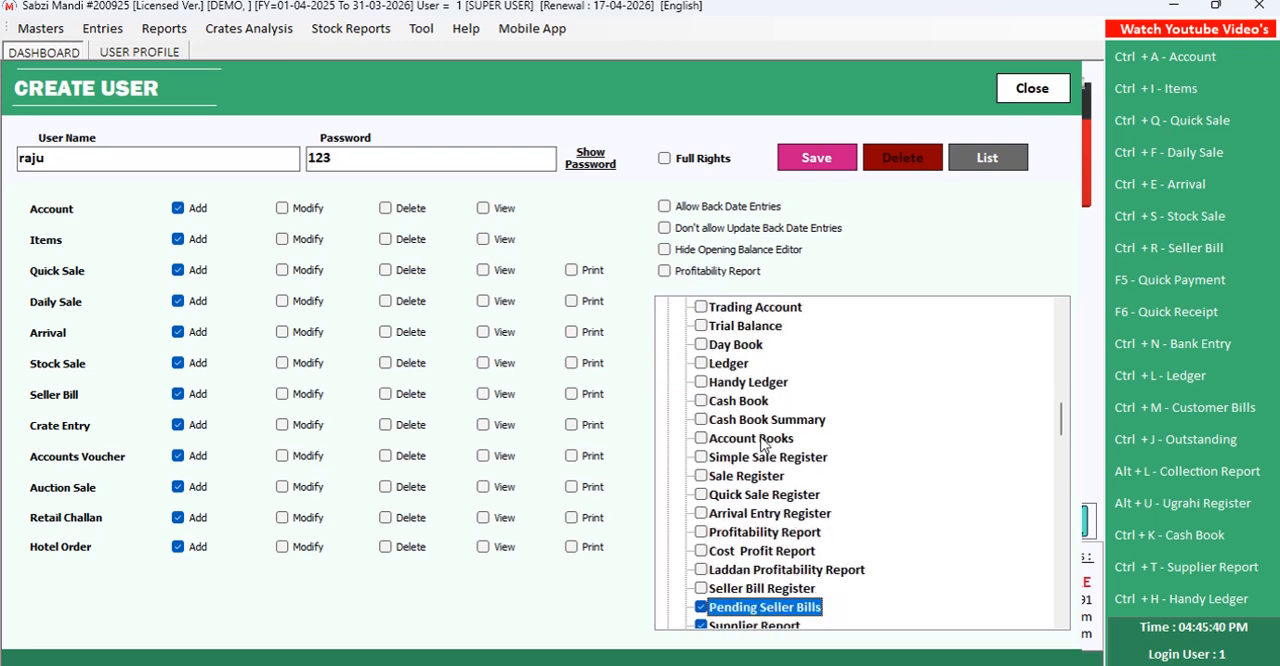
key("Down")
key("space")
key("Down")
key("space")
key("Down")
key("space")
key("Down")
key("space")
key("Down")
key("space")
key("Down")
key("space")
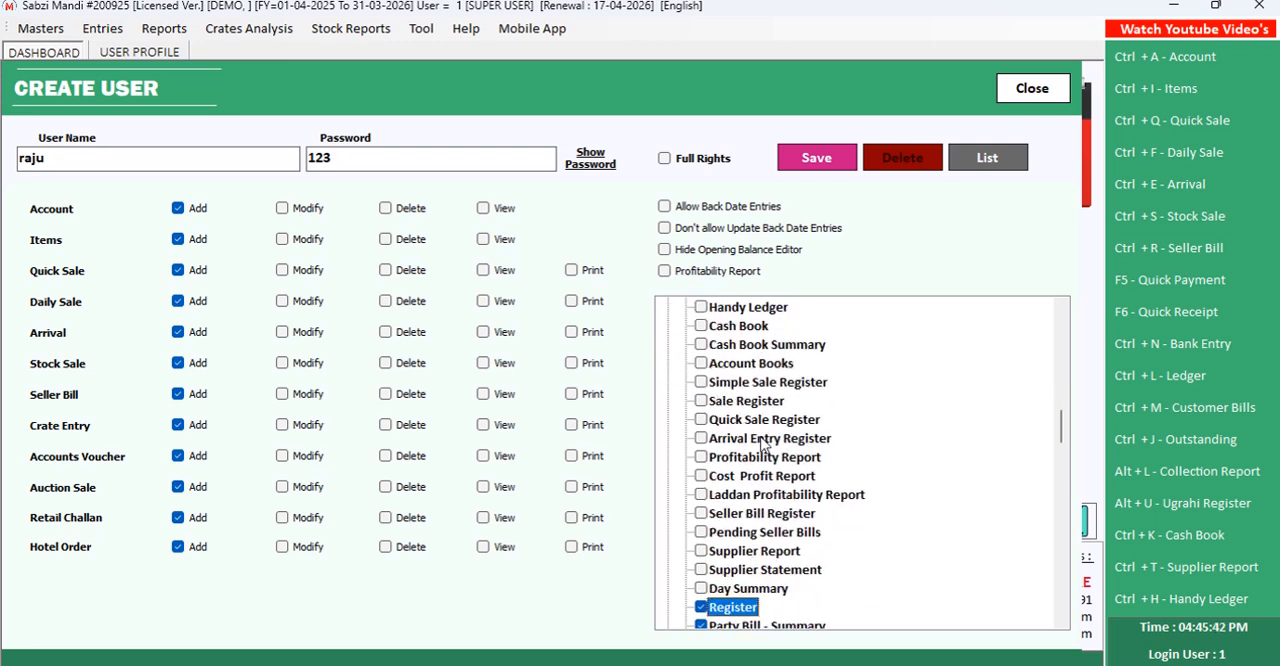
key("Down")
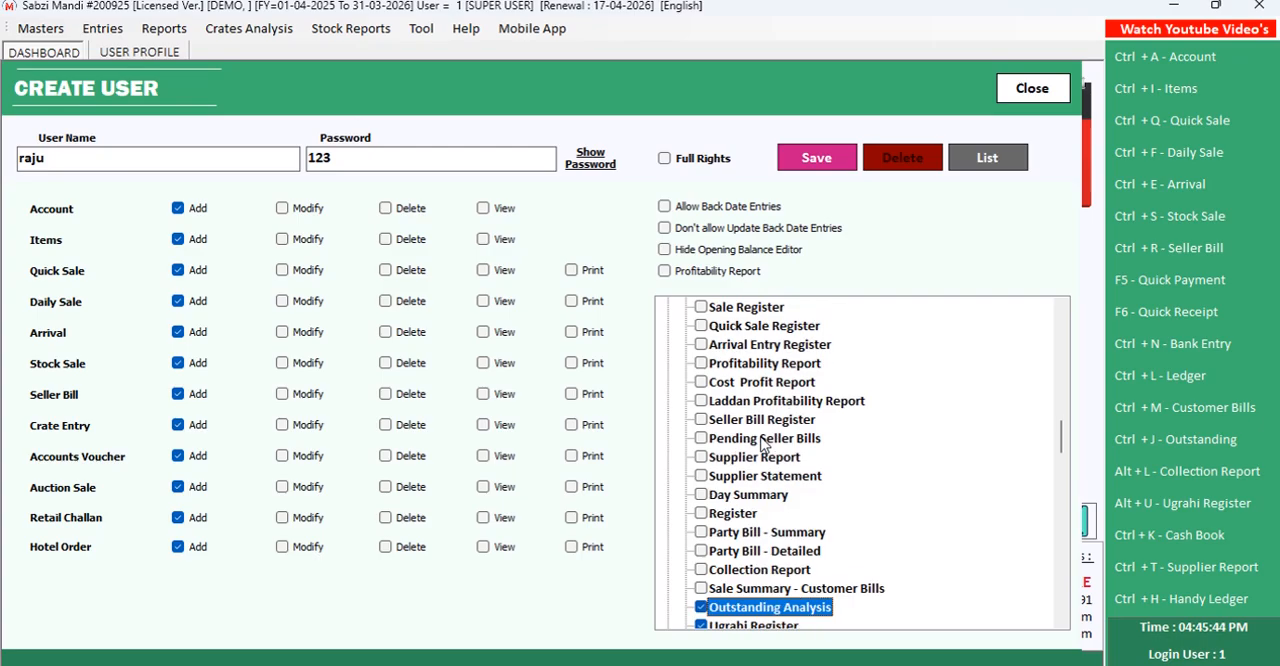
Remove access to Ugrahi Register and Show Home Screen under Reports, keeping Outstanding Analysis allowed
scroll(817, 500, "down", 3)
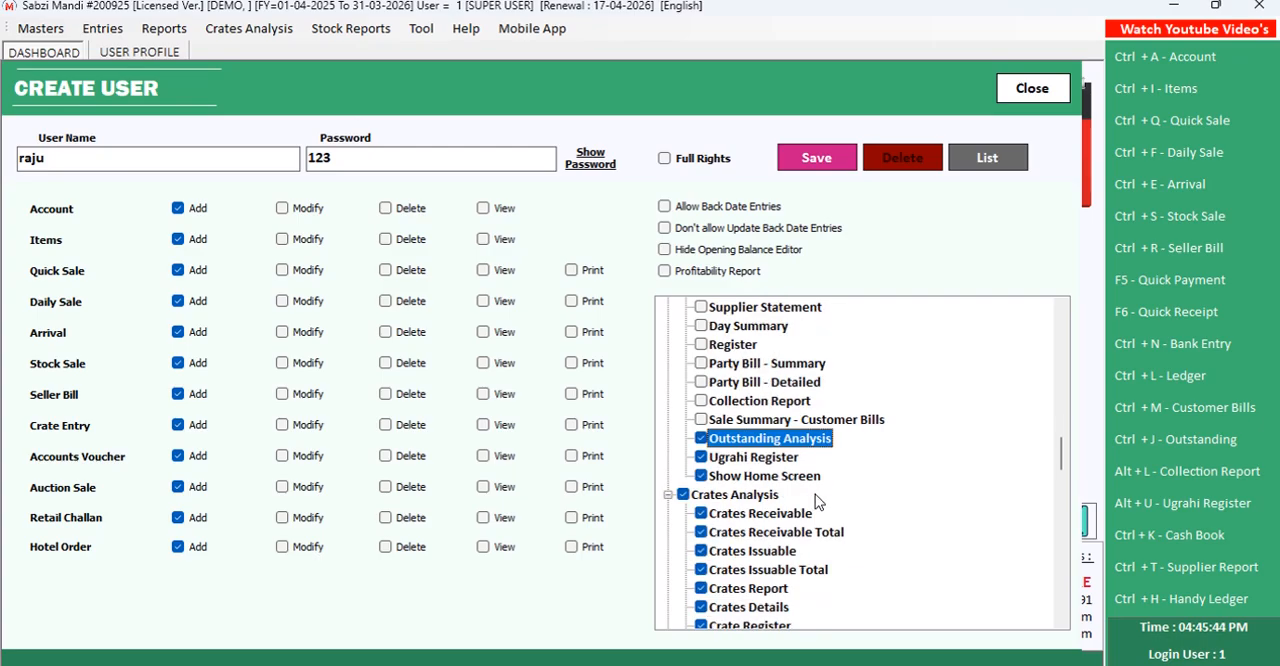
left_click(702, 457)
left_click(702, 476)
Remove access to the Crates Analysis group and its items from Crates Receivable through Crates Receive Register
scroll(710, 490, "down", 2)
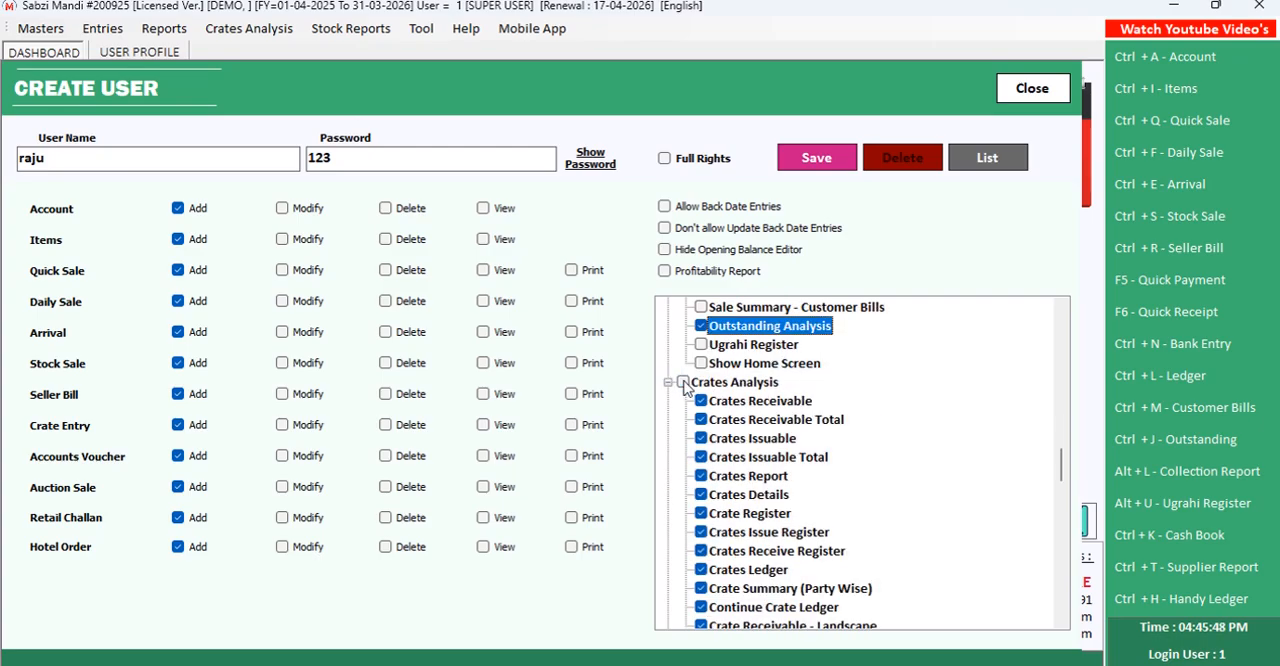
left_click(701, 419)
left_click(701, 438)
left_click(701, 457)
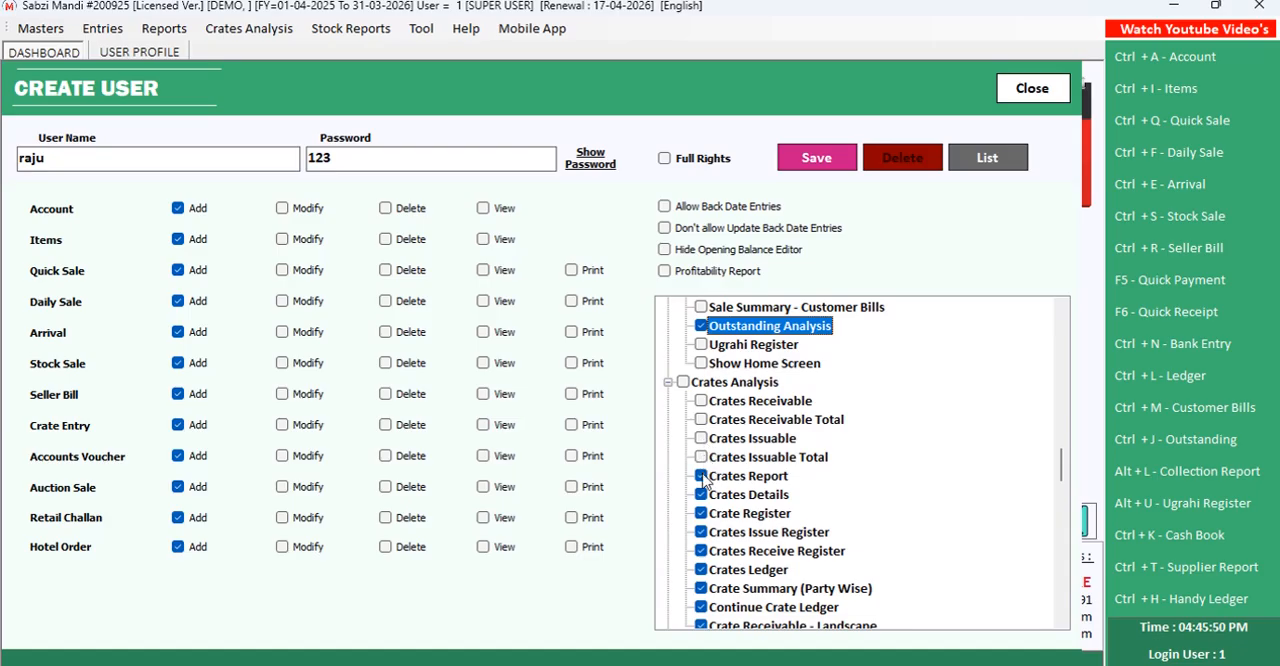
left_click(701, 476)
left_click(701, 495)
left_click(701, 513)
left_click(701, 551)
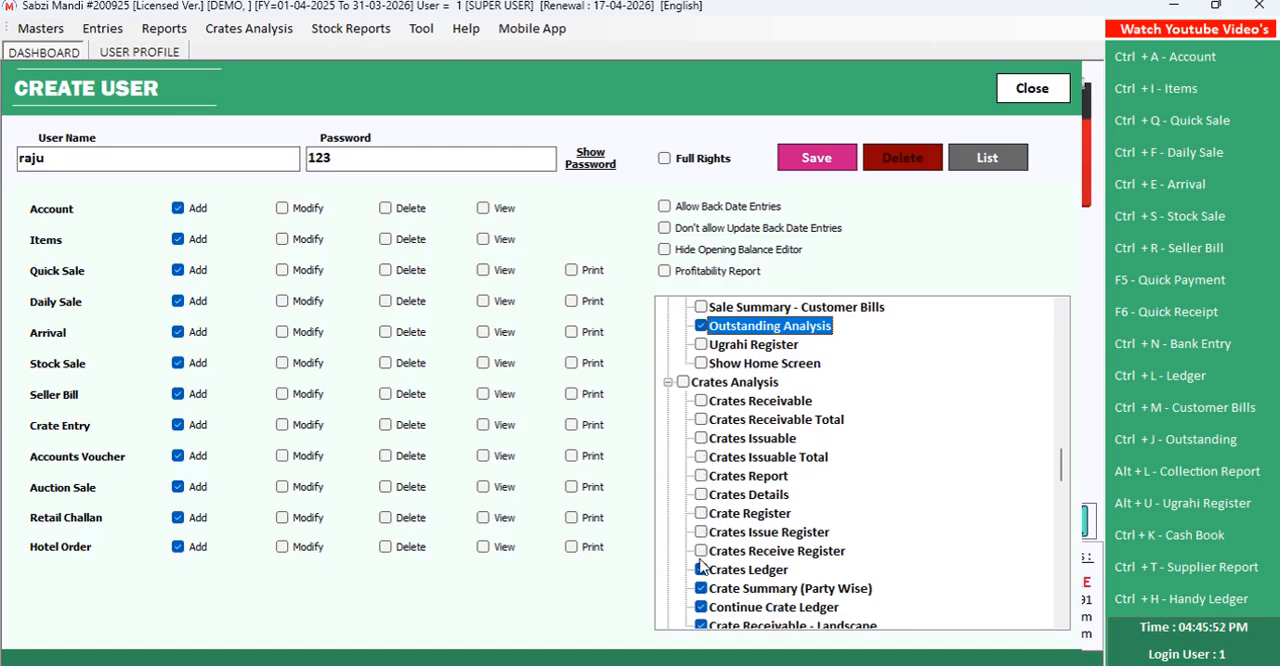
Remove access to Crates Ledger, Crate Summary (Party Wise), Continue Crate Ledger and Crate Receivable - Landscape
scroll(705, 570, "down", 3)
left_click(701, 419)
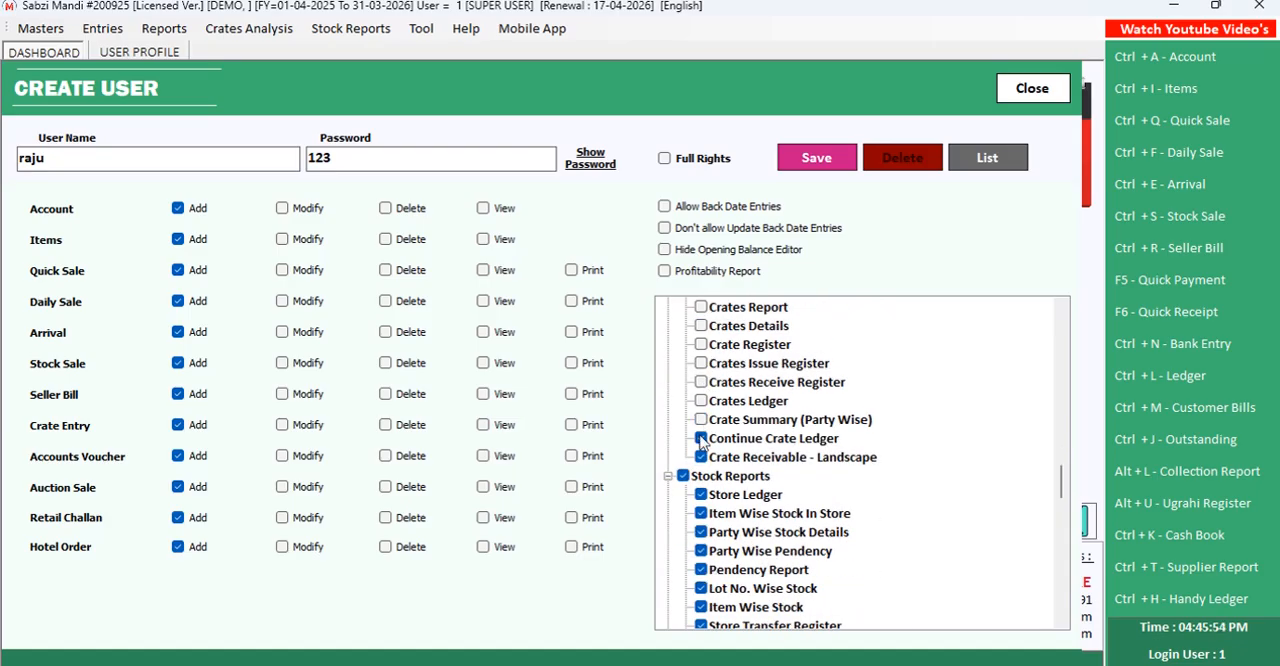
left_click(701, 438)
left_click(701, 457)
Remove access to the Stock Reports group and its items from Store Ledger through Pendency Report
left_click(683, 476)
left_click(701, 495)
left_click(701, 513)
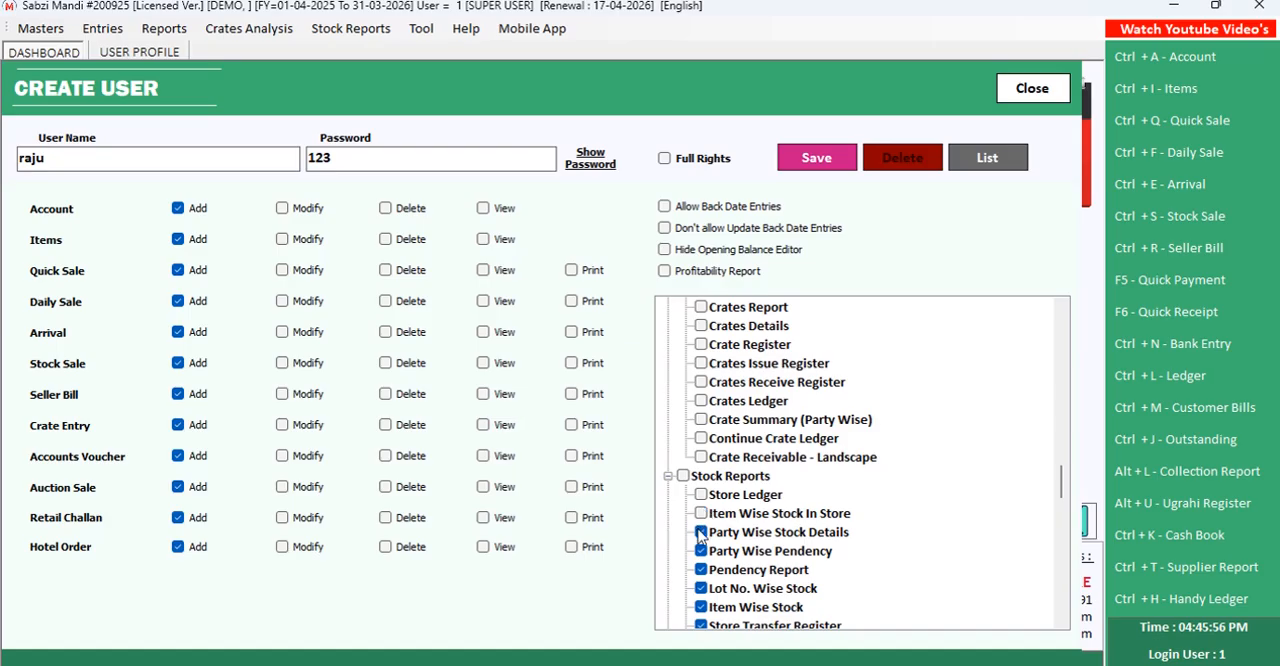
left_click(701, 532)
left_click(701, 551)
left_click(701, 570)
Remove access to Lot No. Wise Stock, Item Wise Stock, Store Transfer Register and Item Wise Details under Stock Reports
scroll(705, 545, "down", 2)
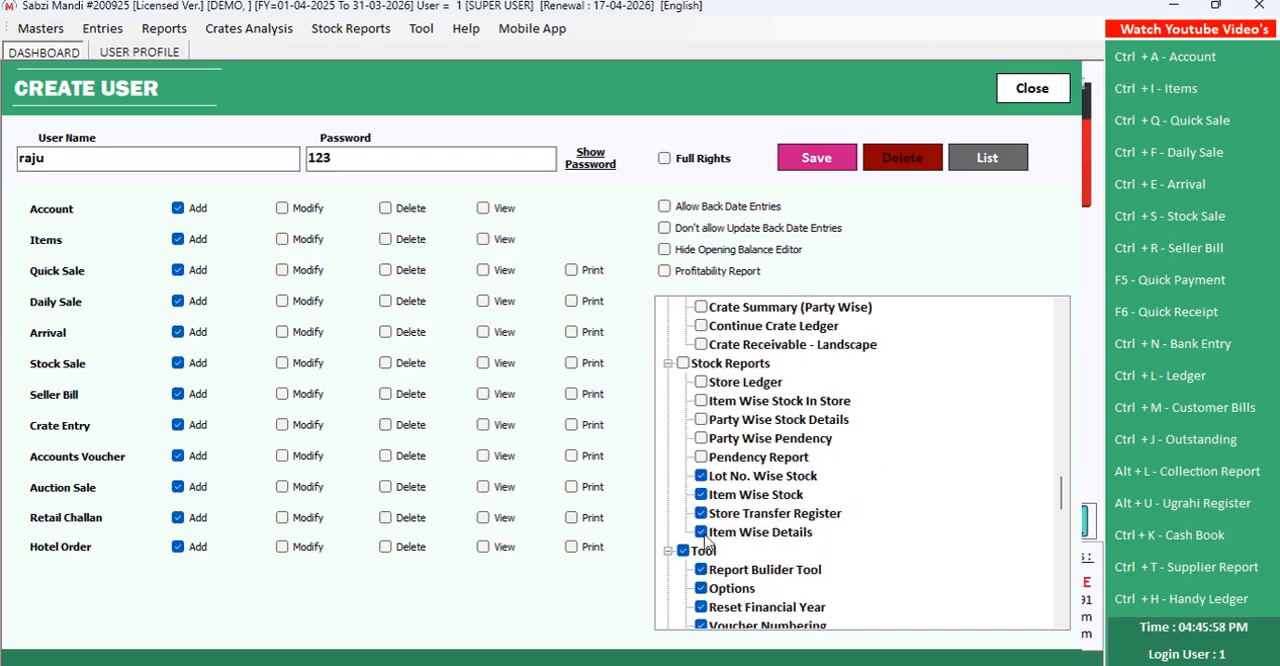
left_click(701, 476)
left_click(701, 495)
left_click(701, 532)
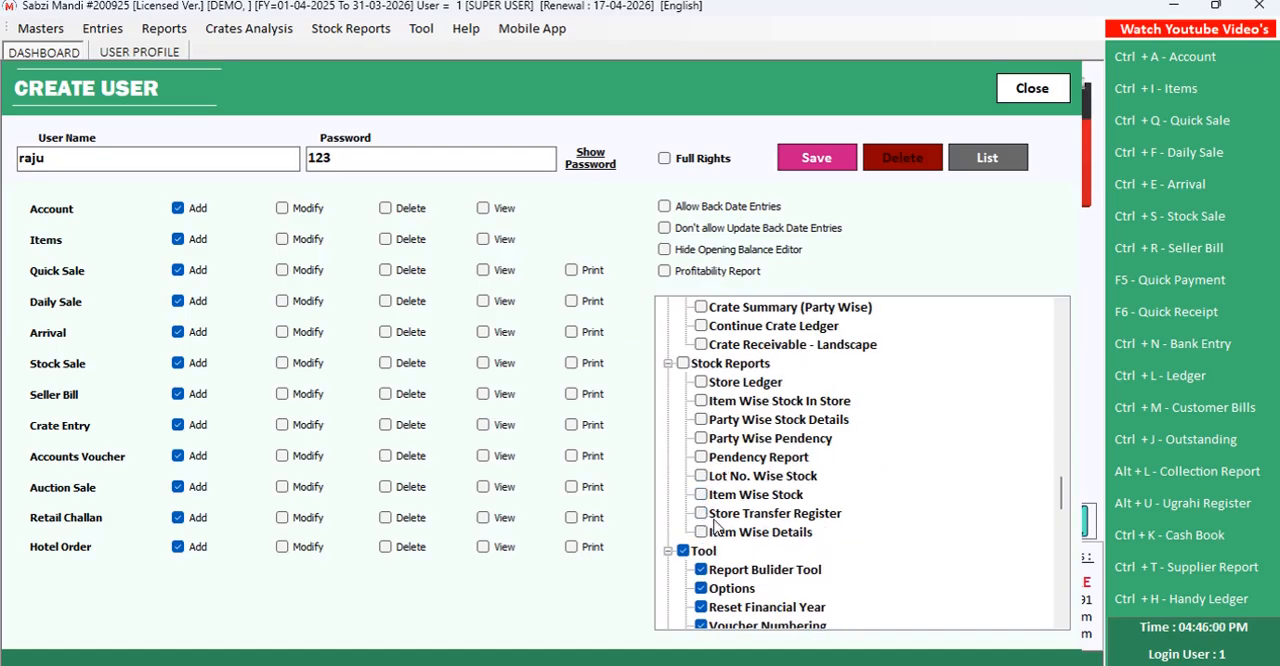
Under Tool, remove access to the report builder, Options, Reset Financial Year and Voucher Numbering
scroll(708, 525, "down", 1)
scroll(710, 510, "down", 1)
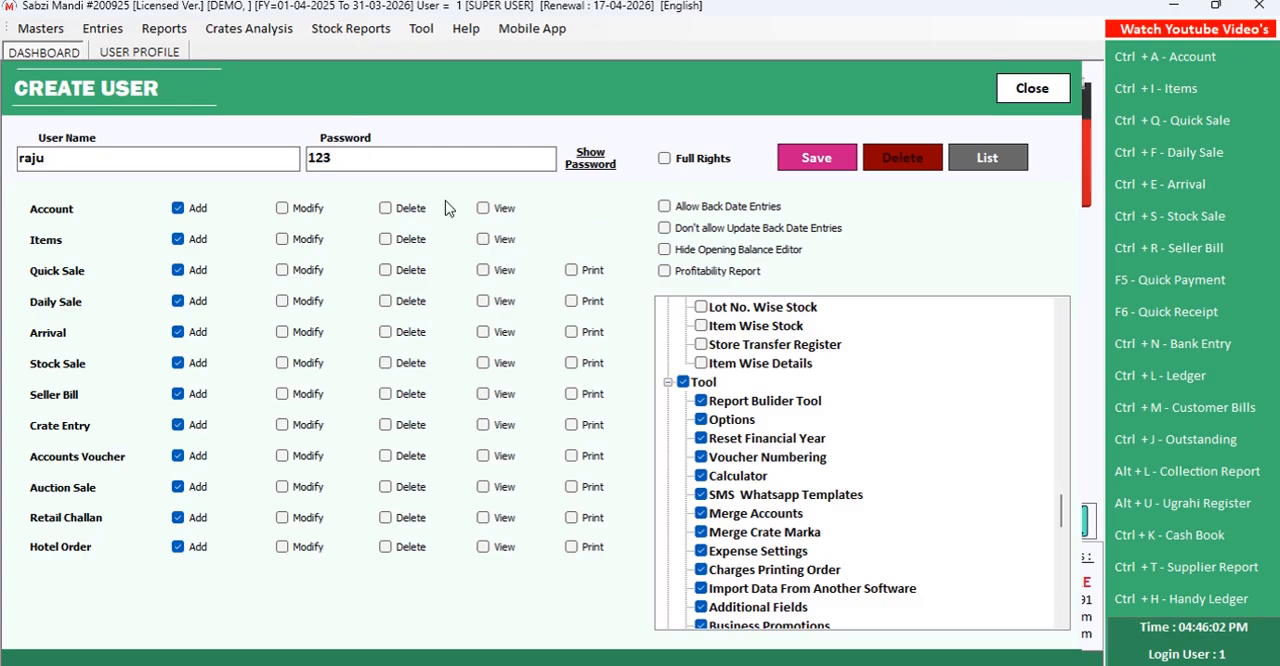
left_click(162, 29)
mouse_move(258, 30)
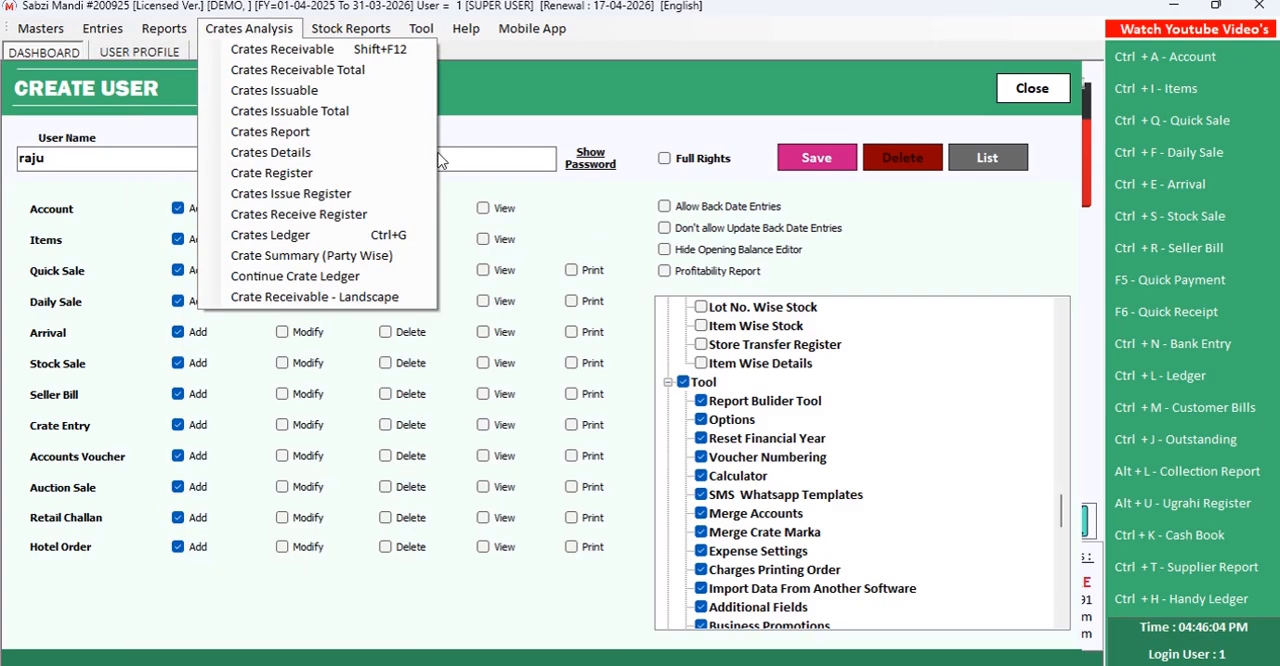
left_click(702, 401)
left_click(702, 420)
left_click(702, 438)
left_click(702, 457)
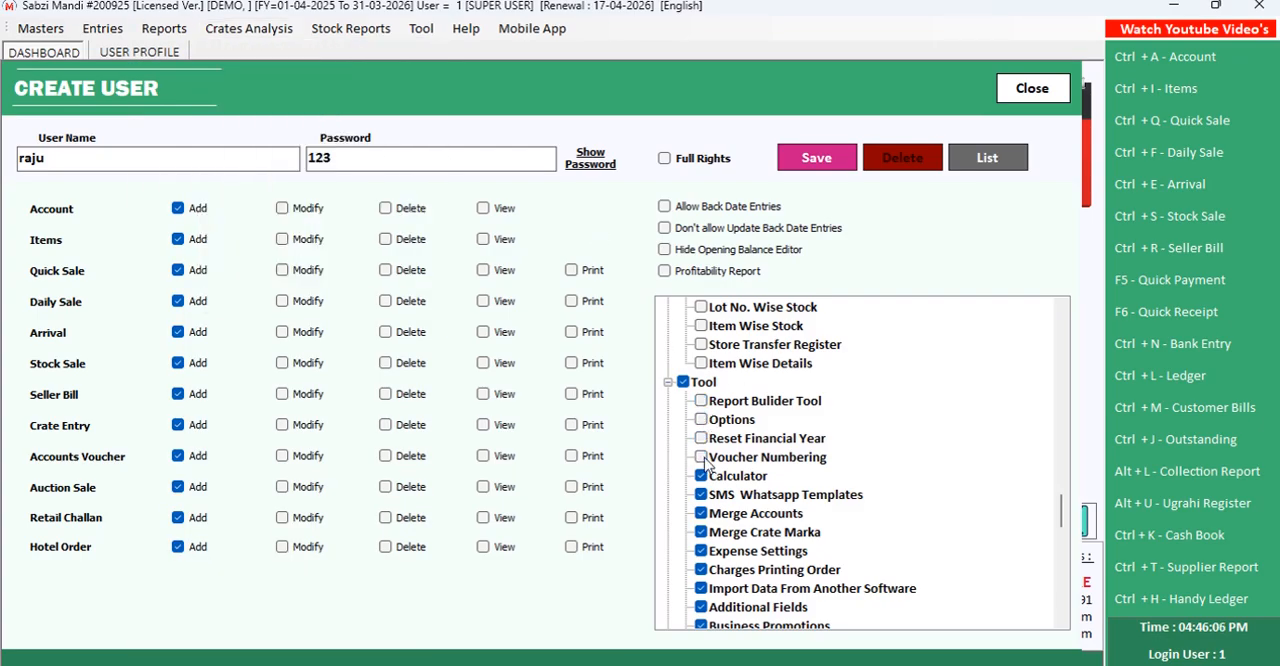
Remove access to the Tool items from Calculator through Expense Settings
left_click(702, 476)
left_click(702, 495)
left_click(702, 513)
left_click(702, 532)
left_click(702, 551)
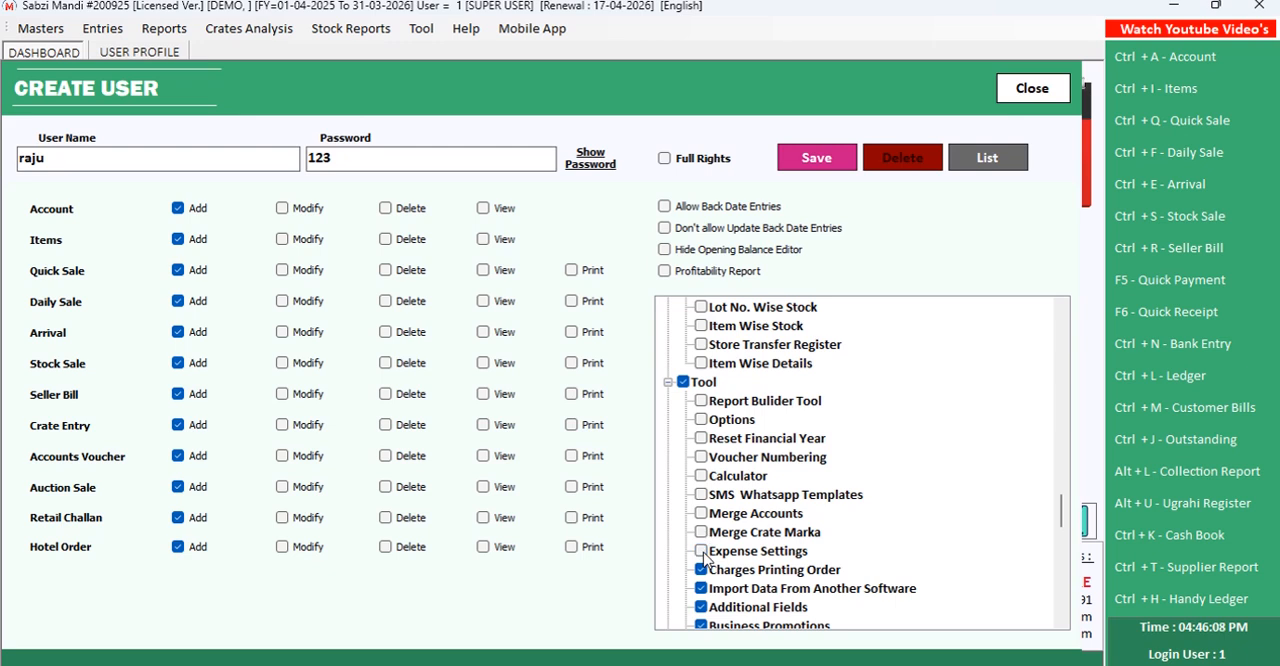
Remove access to the remaining Tool items from Charges Printing Order through System Settings
scroll(703, 474, "down", 3)
left_click(702, 401)
left_click(702, 420)
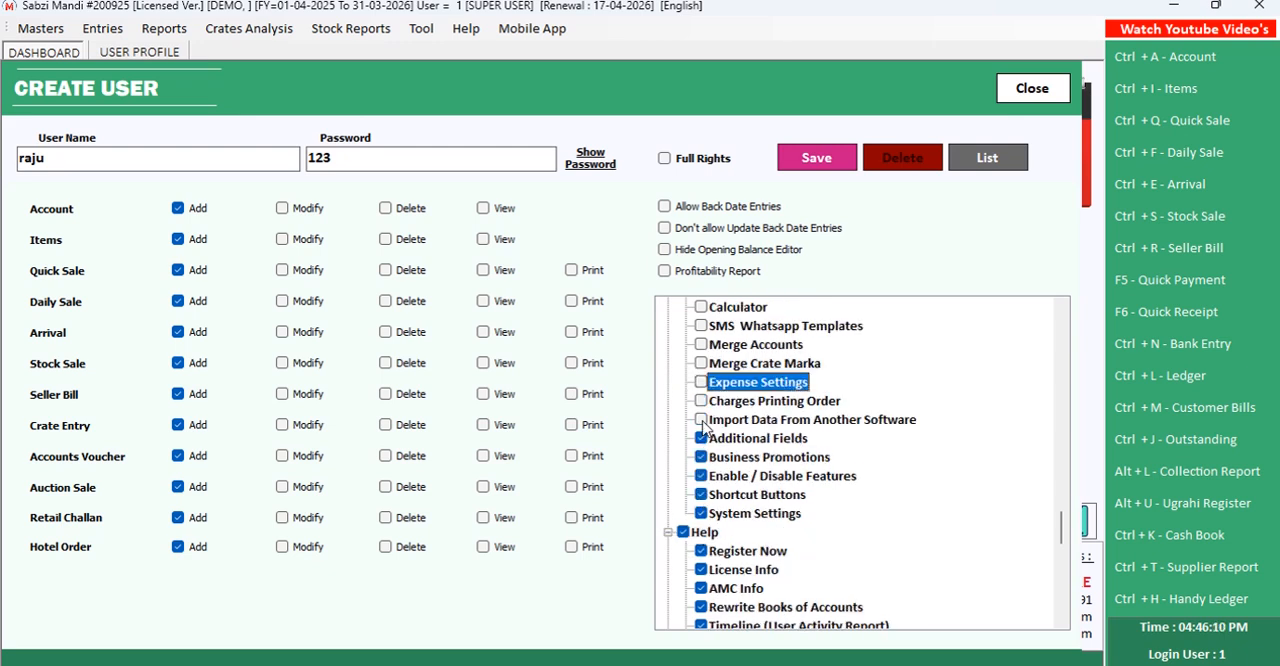
left_click(702, 438)
left_click(702, 457)
left_click(702, 476)
left_click(702, 495)
left_click(702, 513)
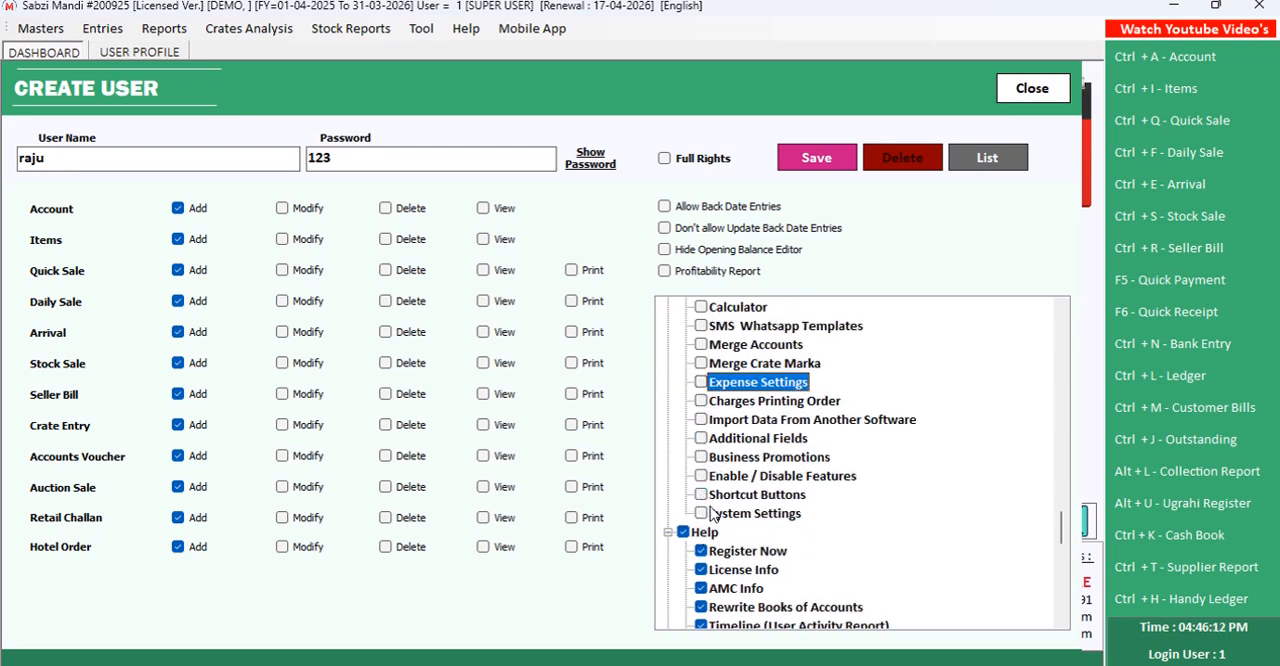
Save the new user with the restricted rights
left_click(819, 169)
left_click(360, 161)
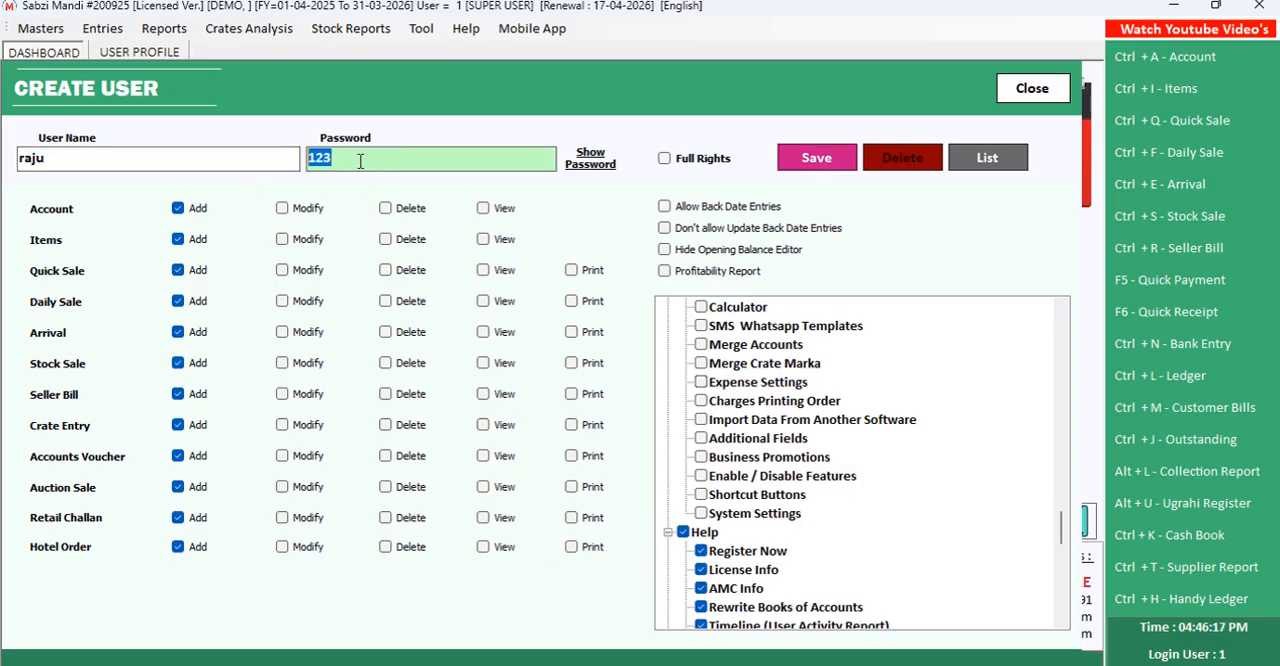
left_click(816, 160)
left_click(707, 408)
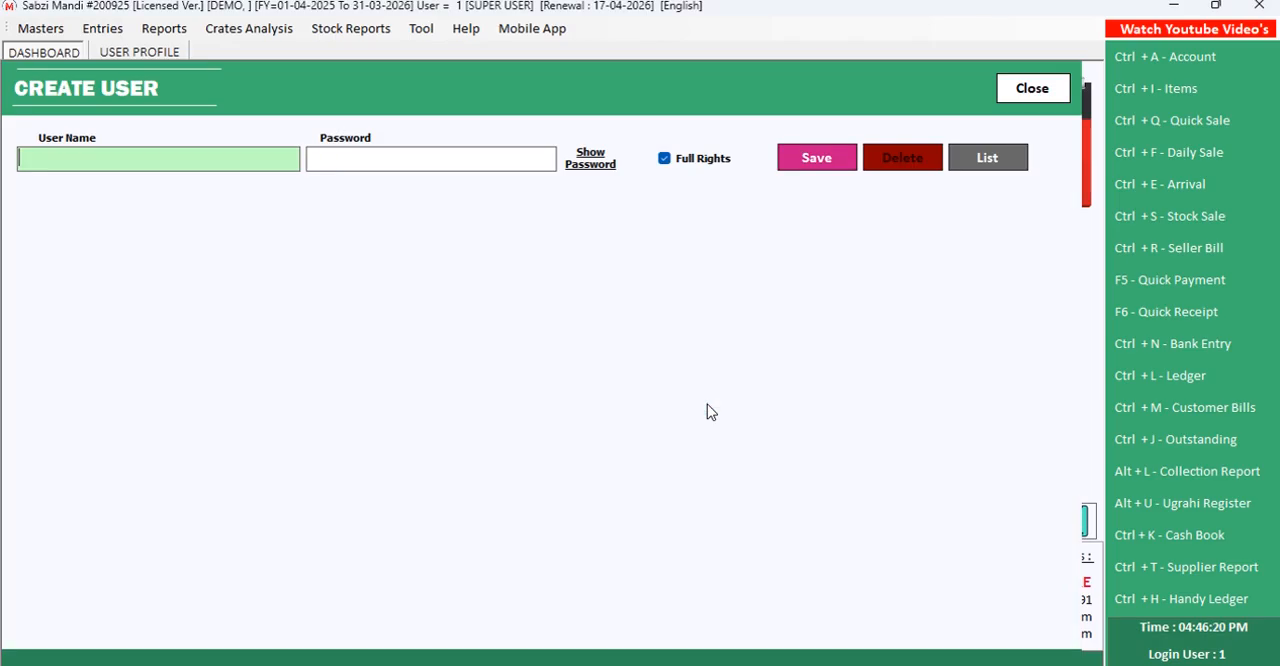
Reopen the user master and display the refreshed list of users to check for the new account
left_click(990, 166)
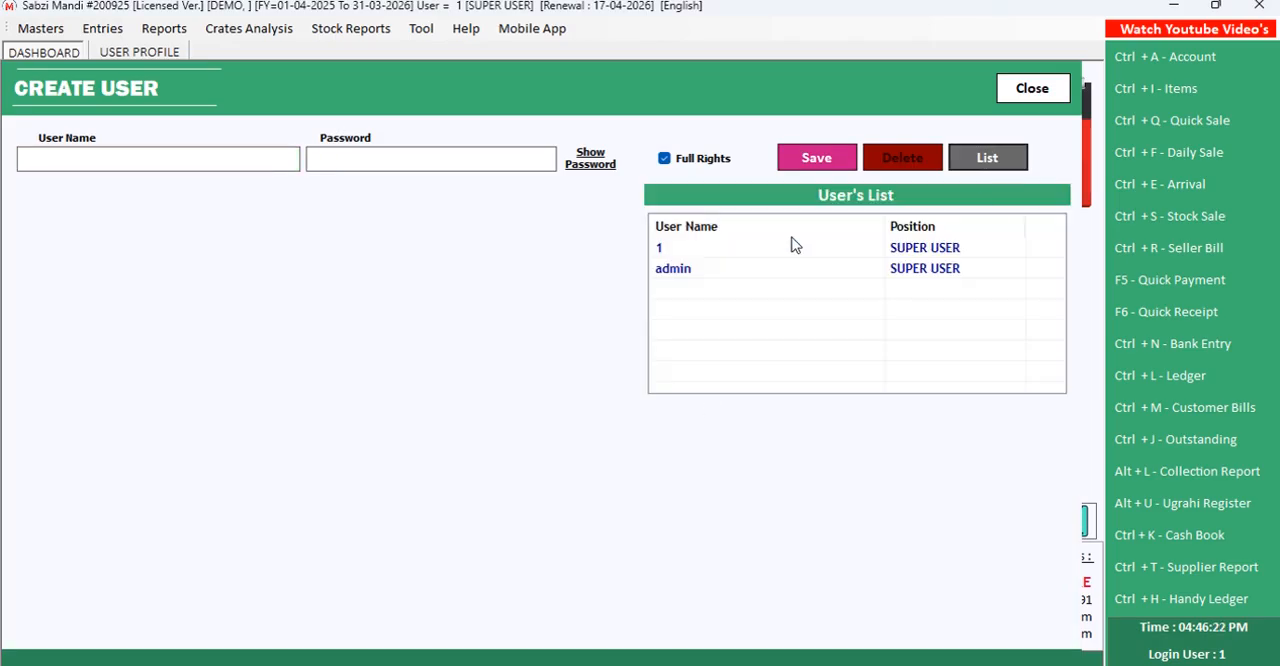
key("Escape")
key("Escape")
left_click(40, 30)
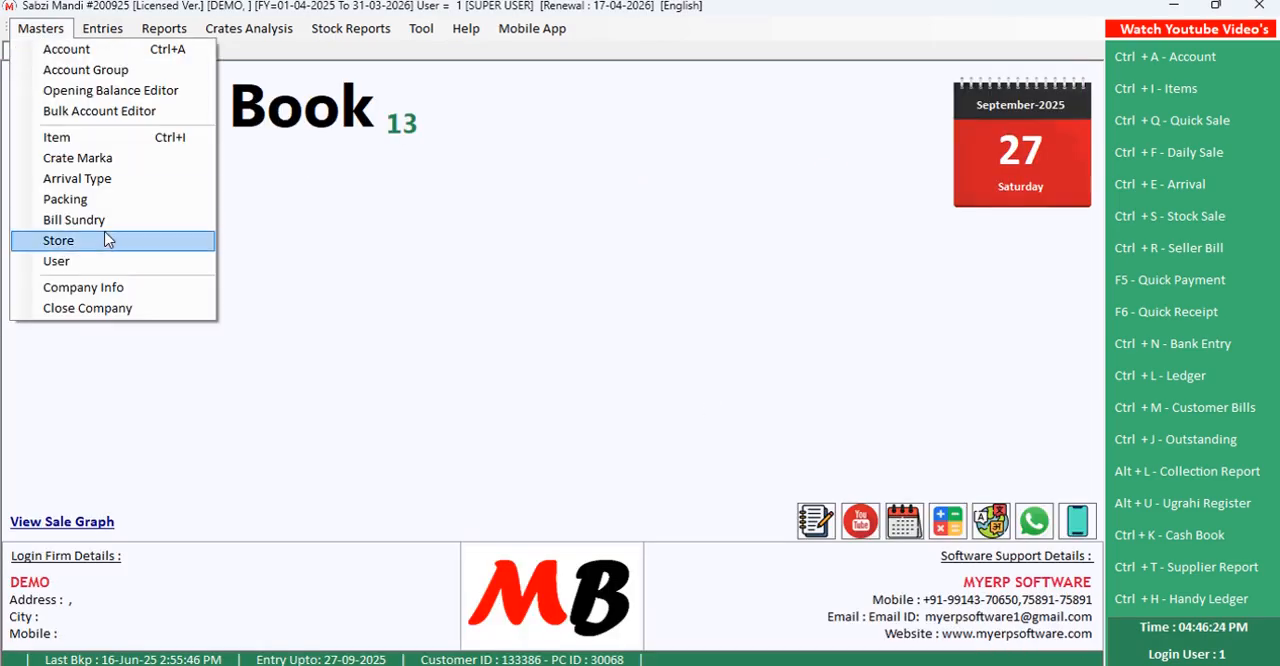
left_click(175, 266)
left_click(943, 168)
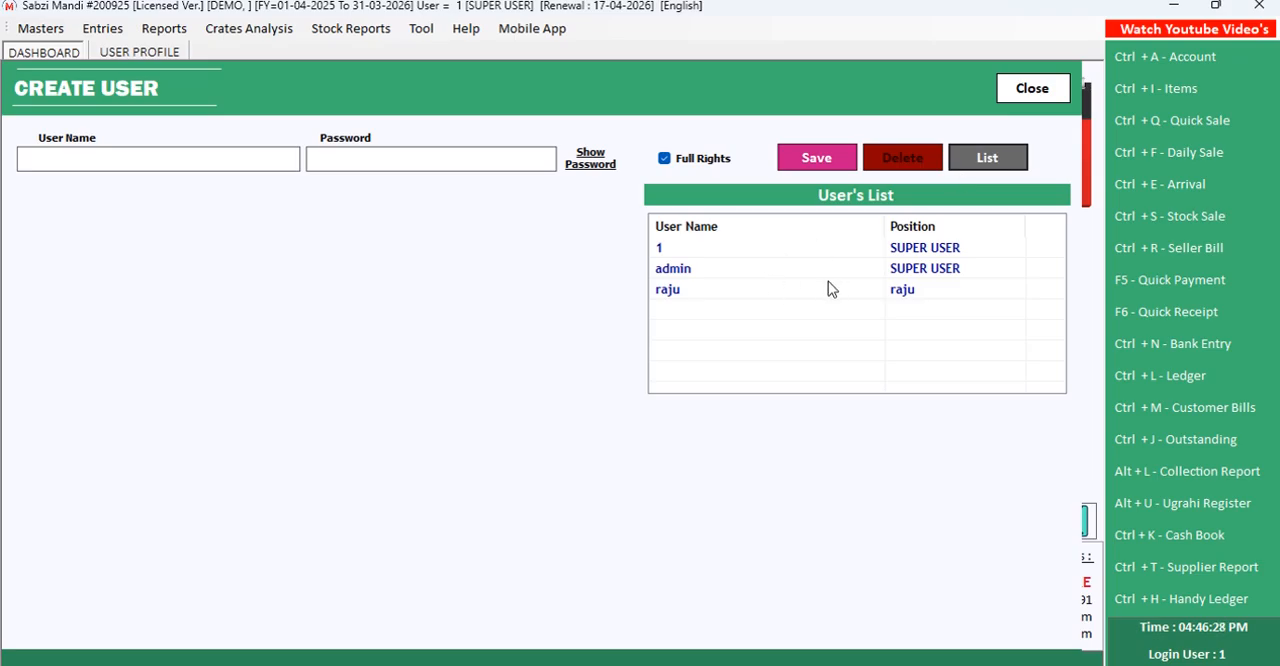
Open the record of super user 1 to view its Full Rights setting, and close the user form
double_click(764, 250)
key("Tab")
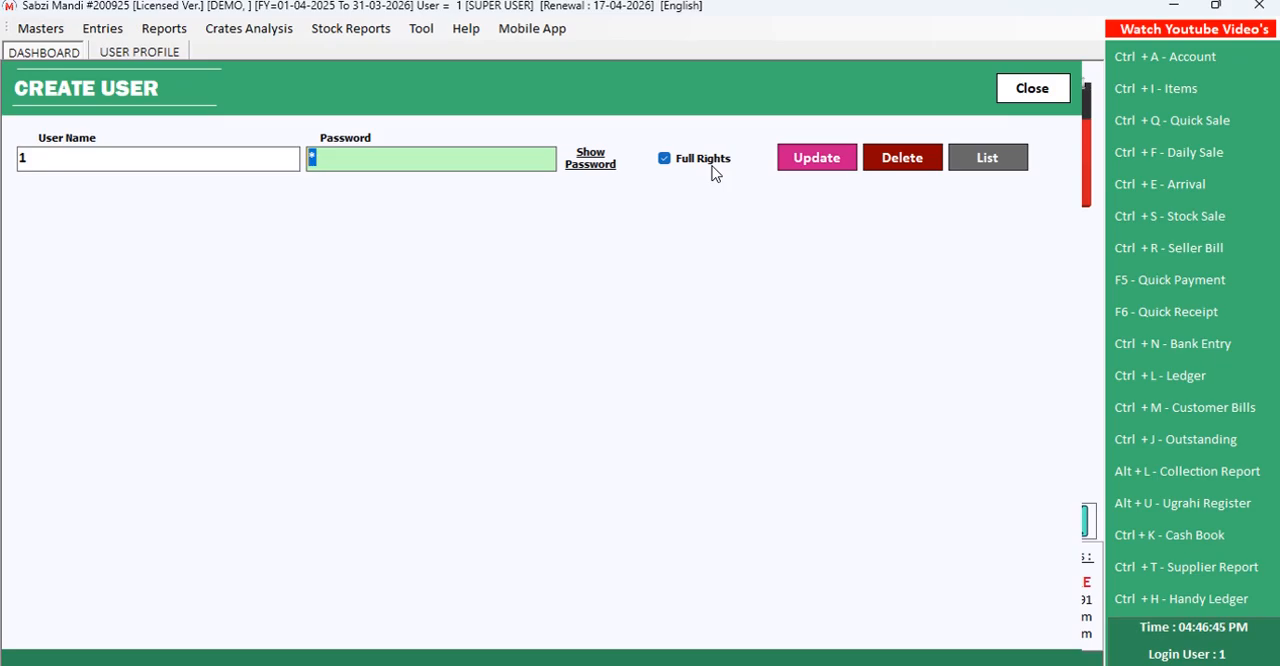
left_click(963, 163)
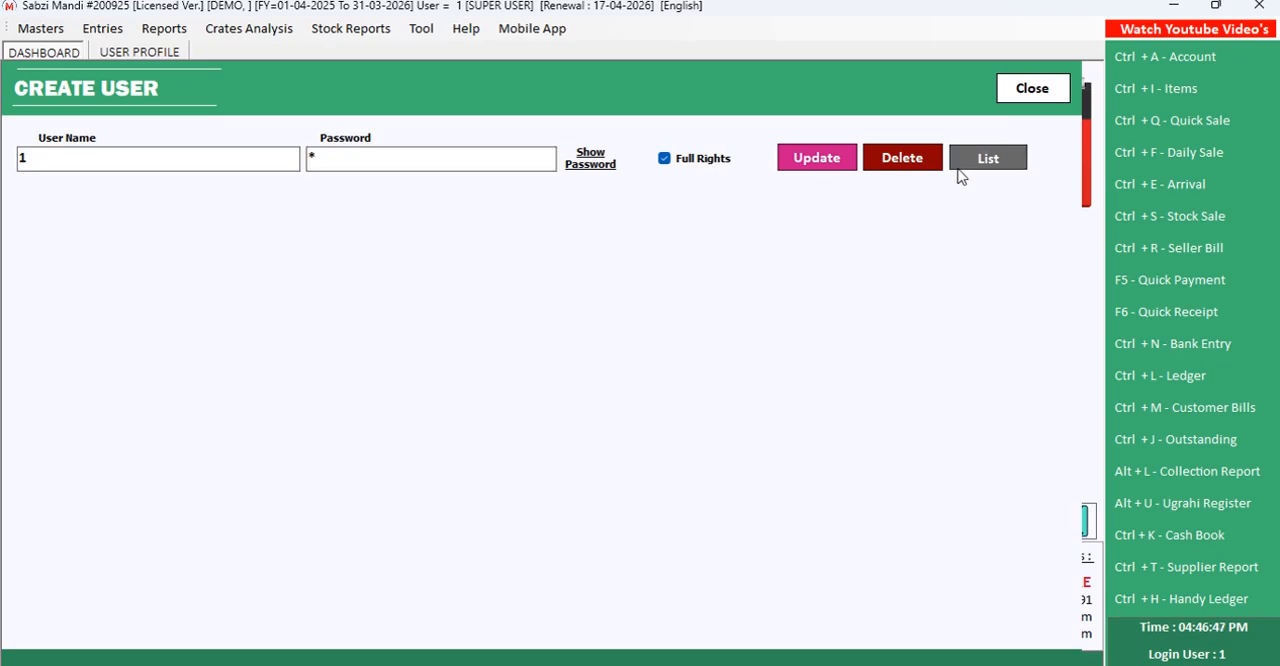
left_click(1005, 100)
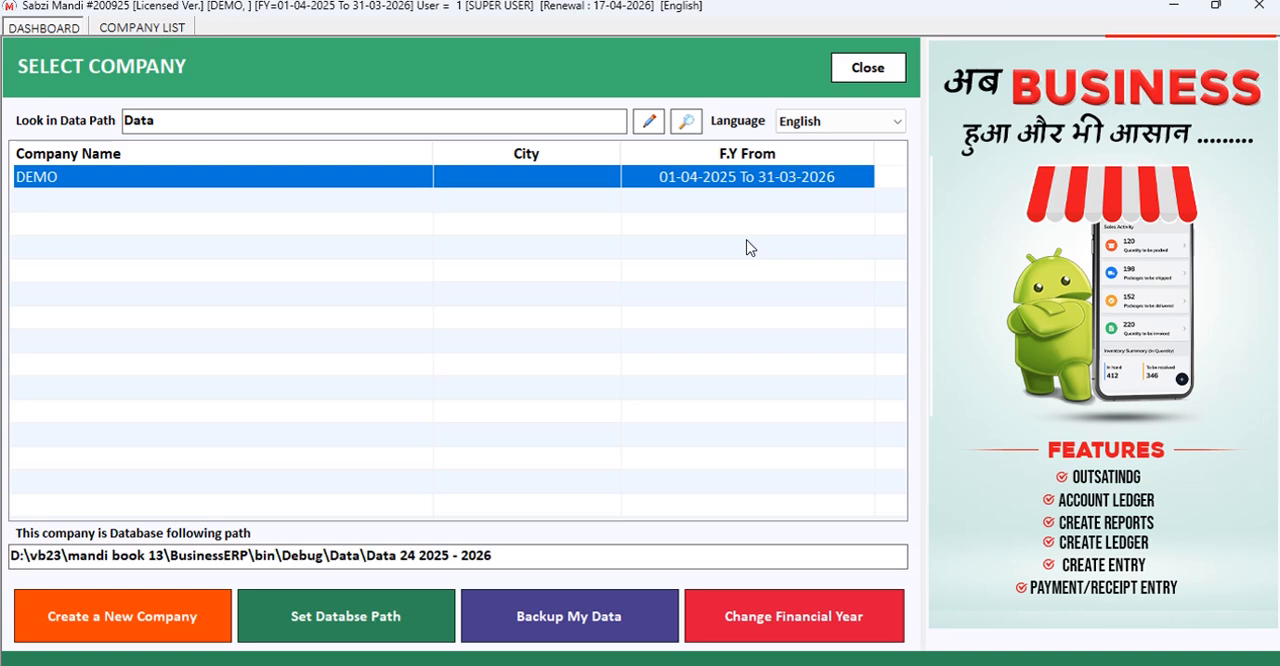
Restart Sabzi Mandi, open the DEMO company, and log in with the new user's name and password
key("Escape")
double_click(120, 66)
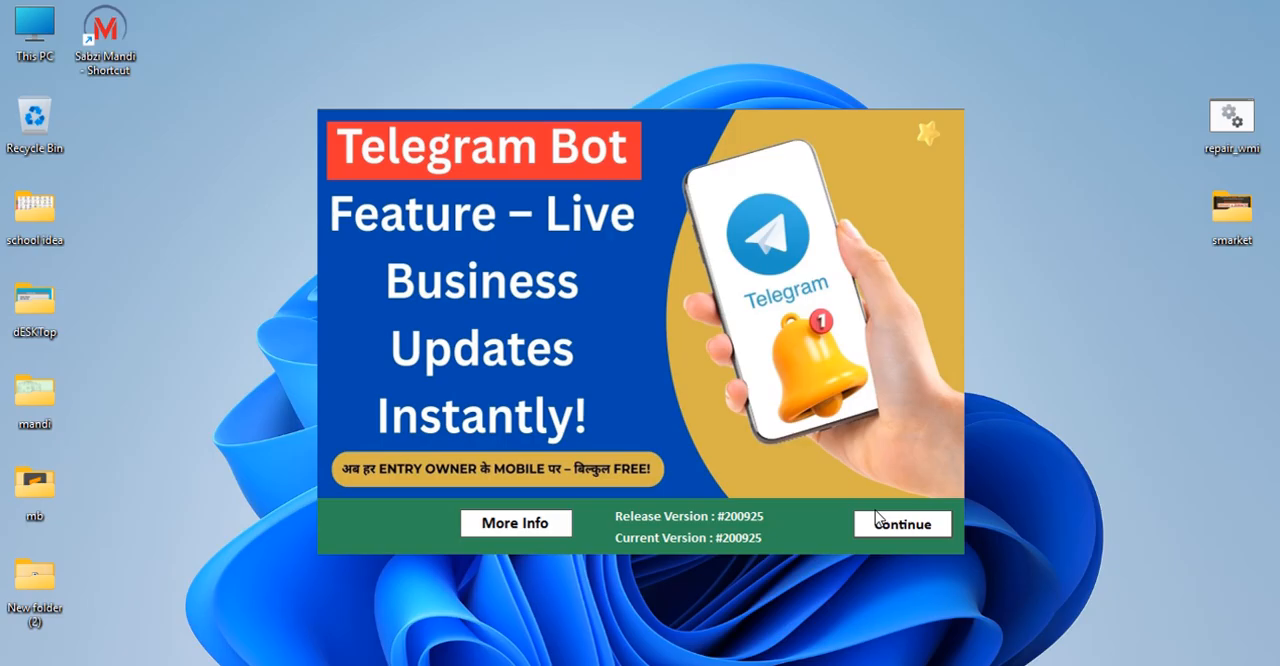
left_click(877, 519)
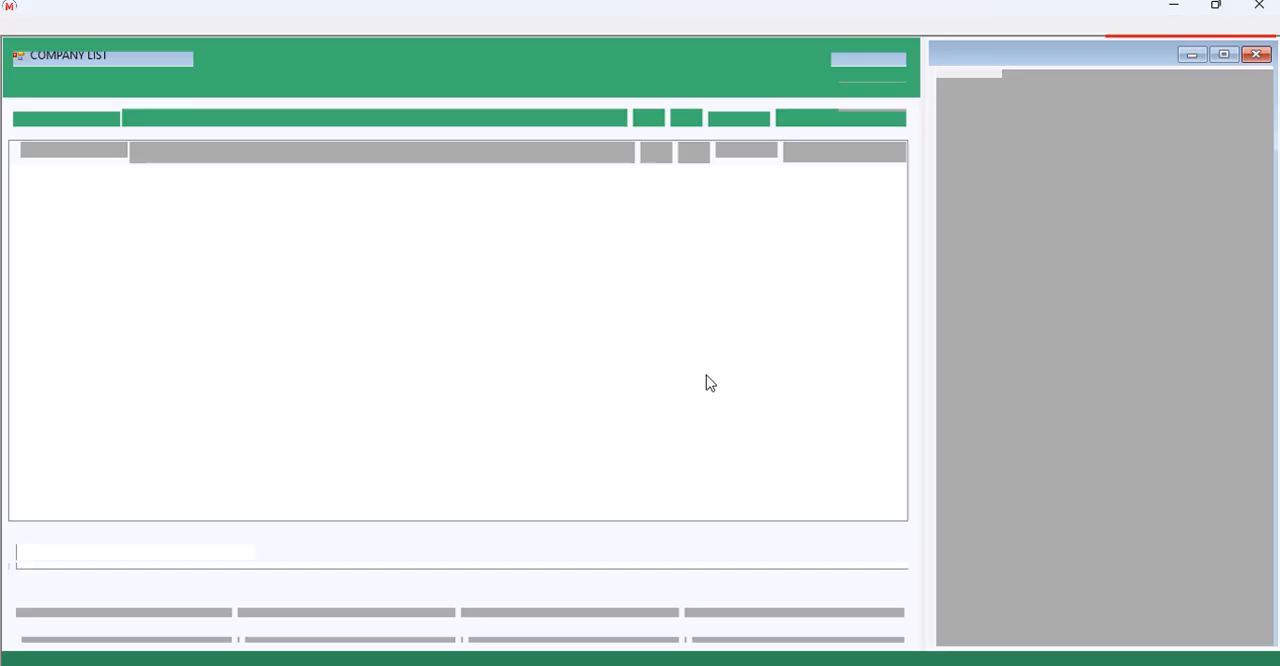
key("Return")
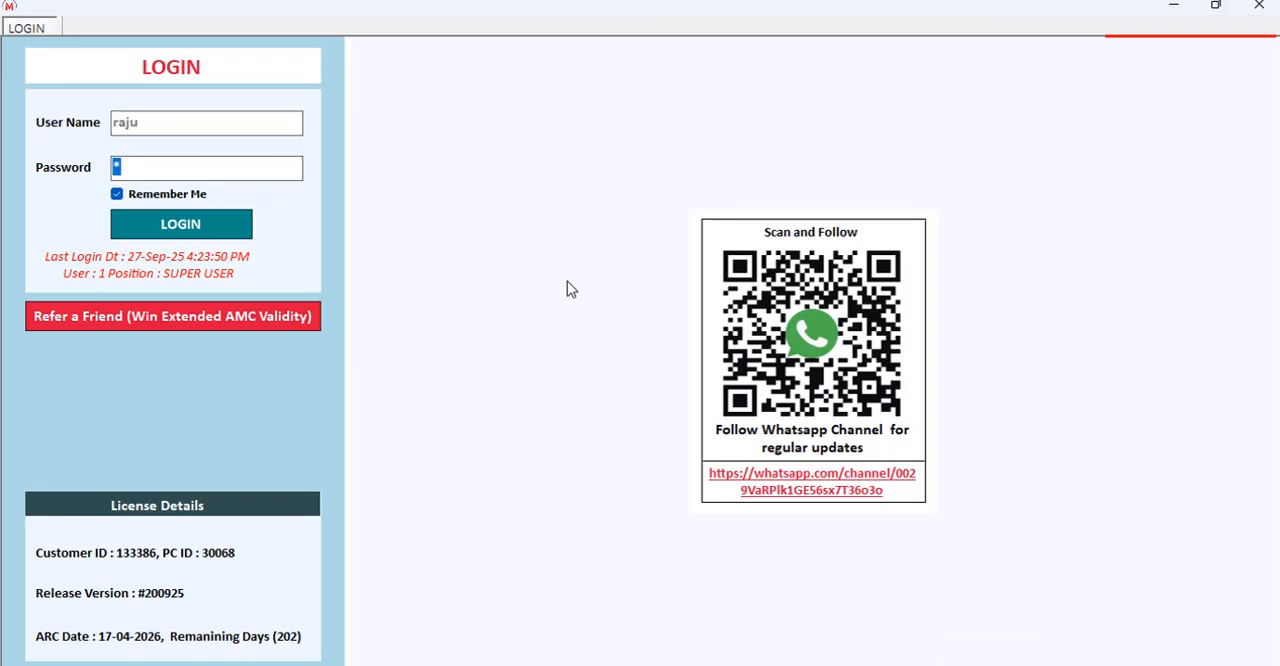
left_click(238, 236)
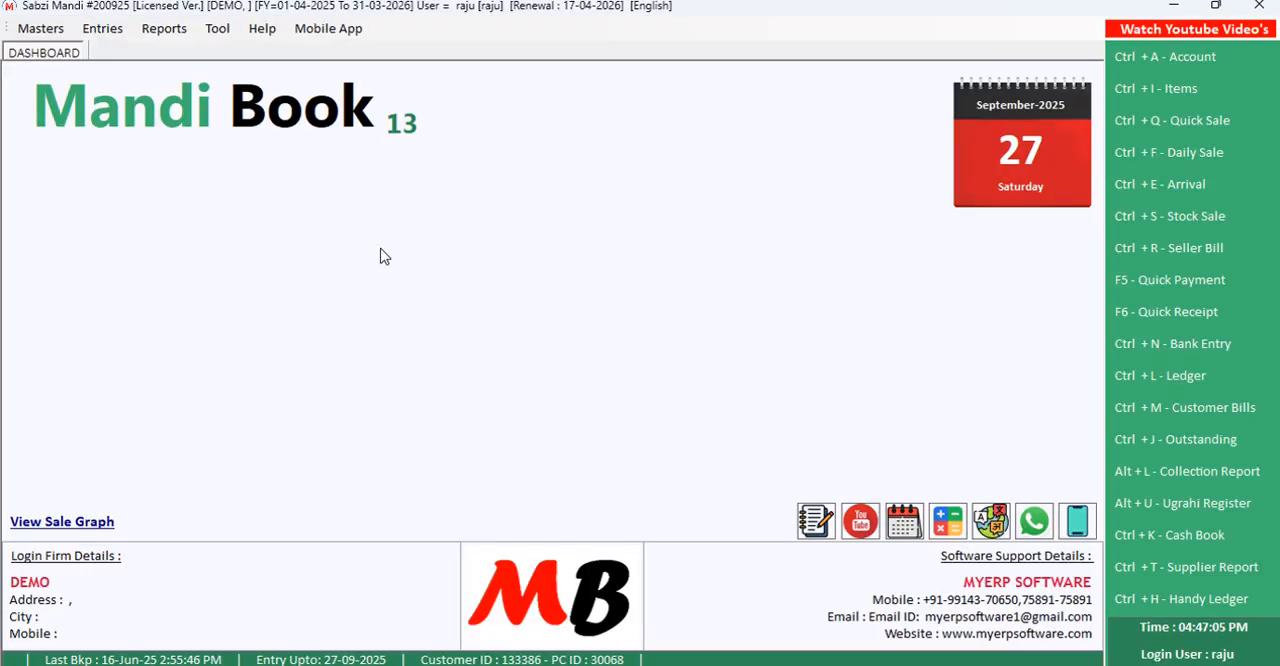
Examine which Masters, Entries, Reports, Outstanding Analysis and Help items the restricted user can access
left_click(58, 29)
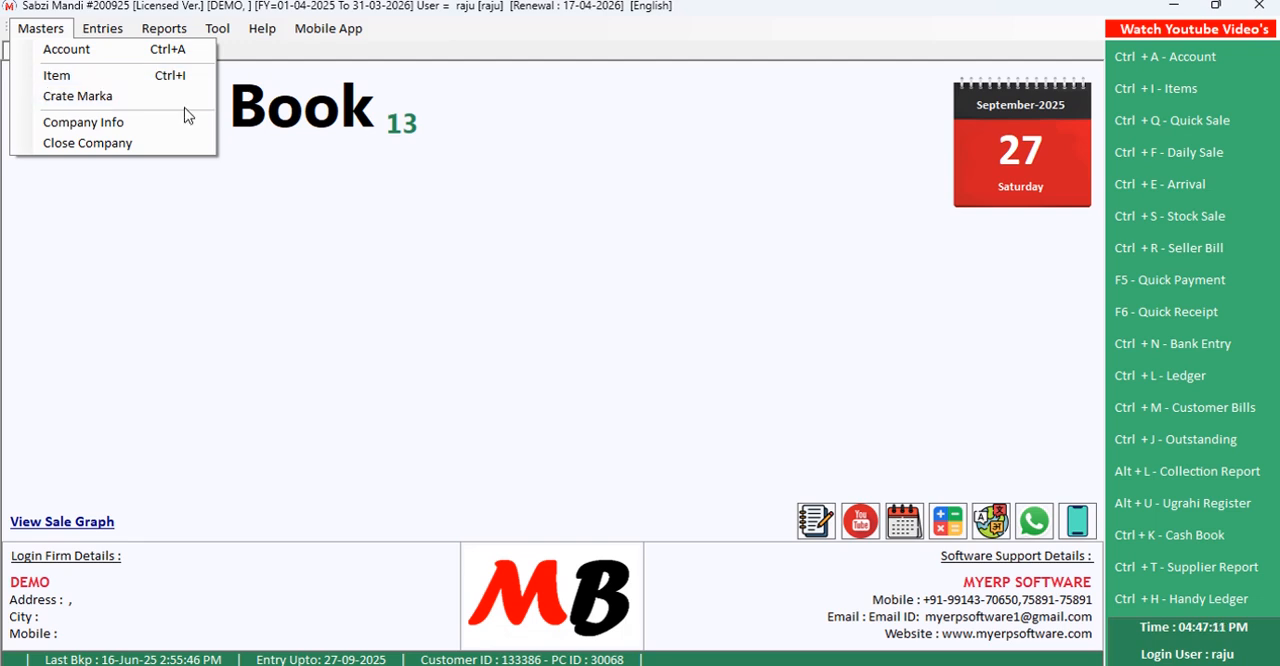
mouse_move(108, 30)
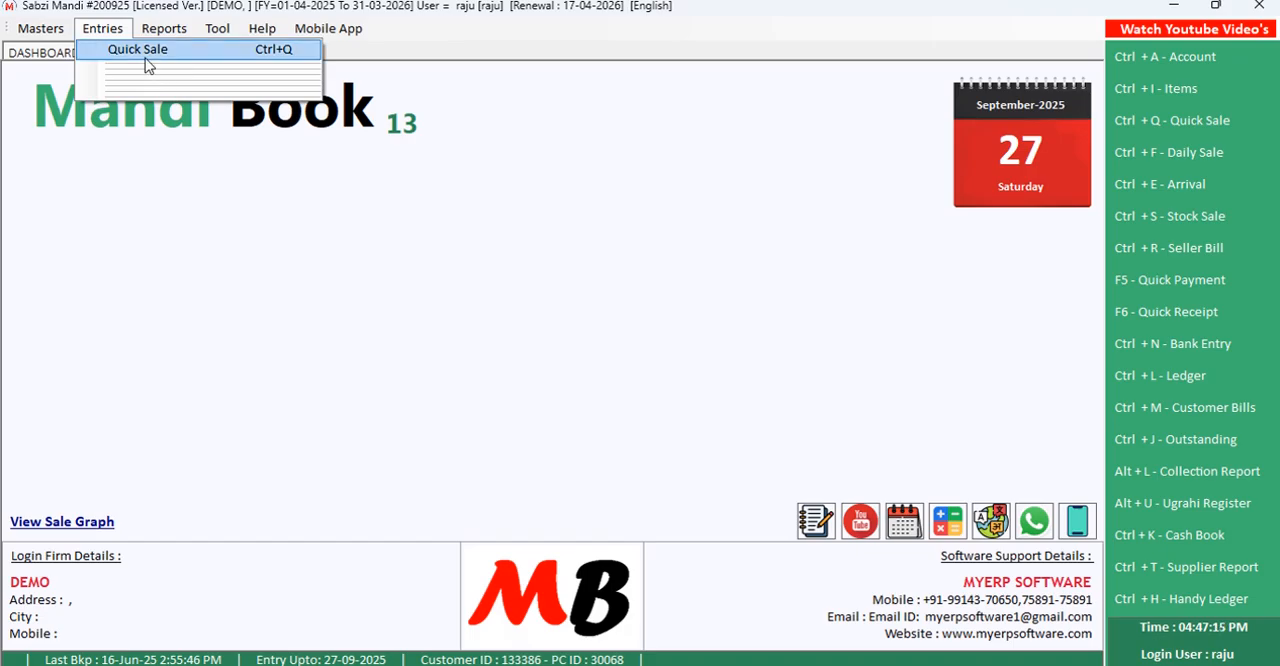
mouse_move(168, 30)
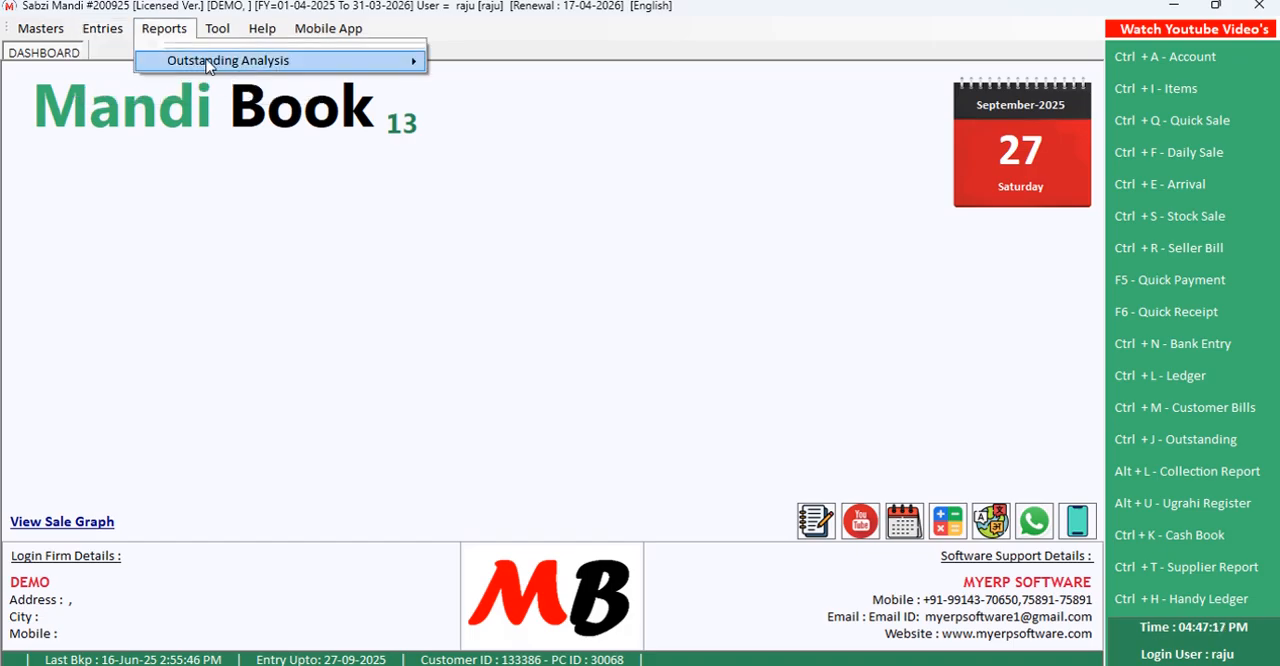
mouse_move(383, 60)
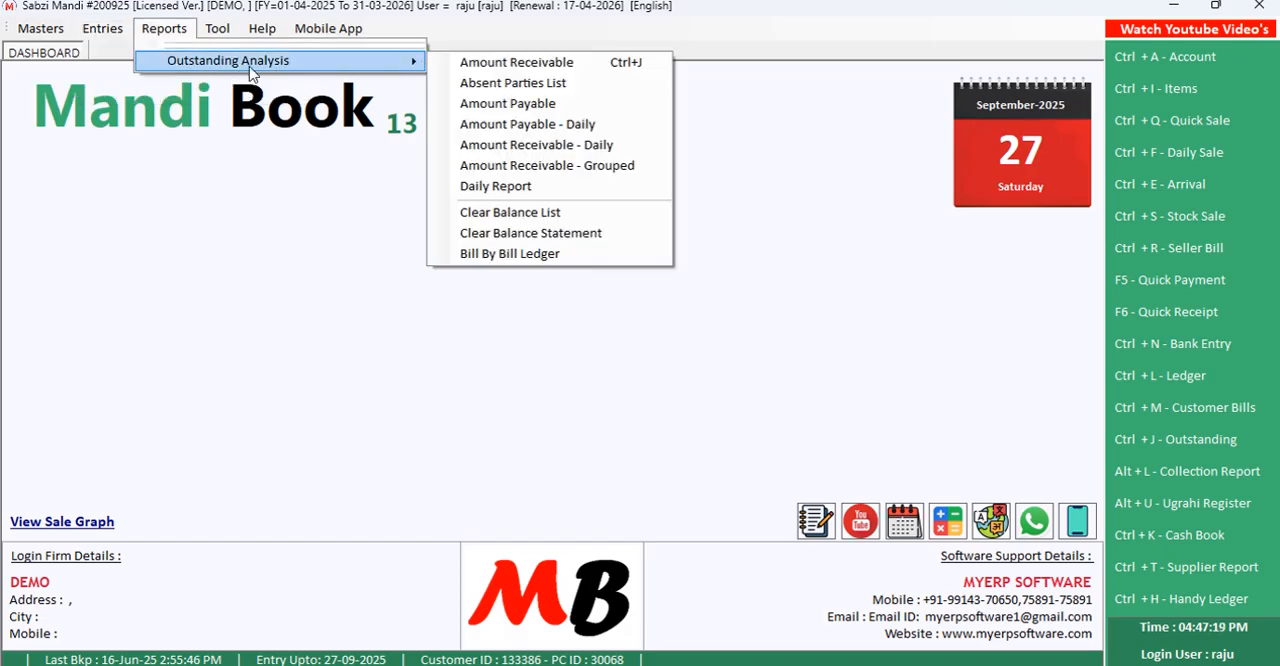
left_click(190, 32)
left_click(262, 30)
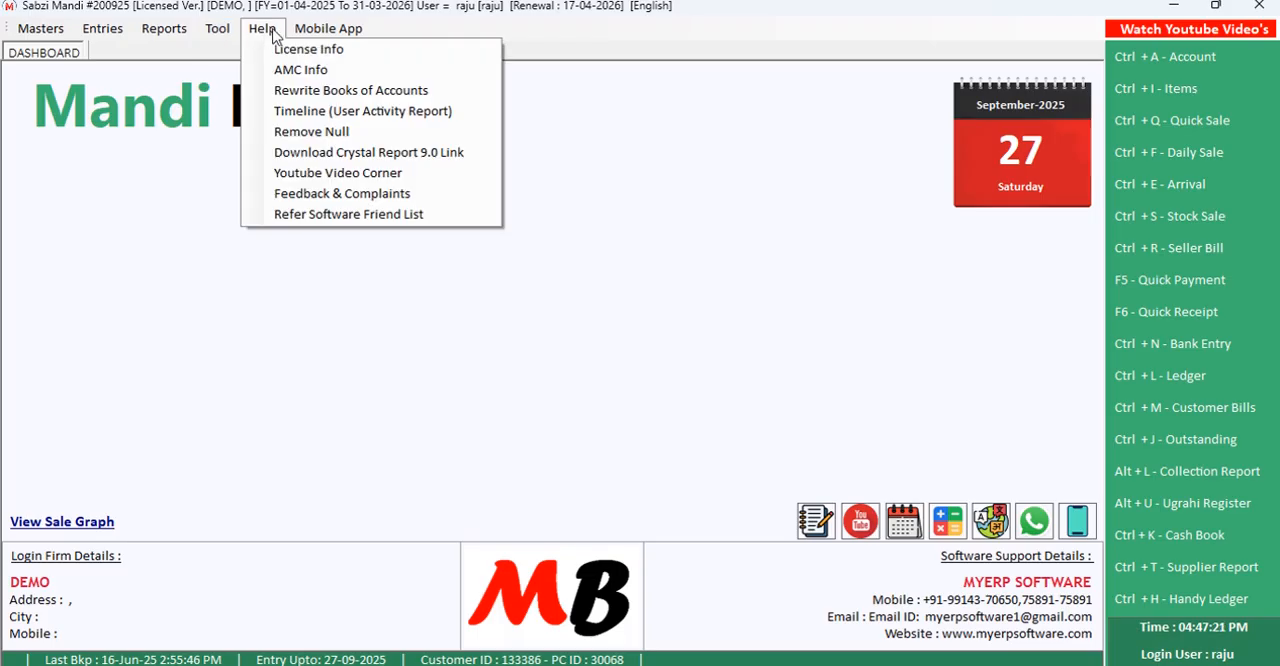
mouse_move(340, 36)
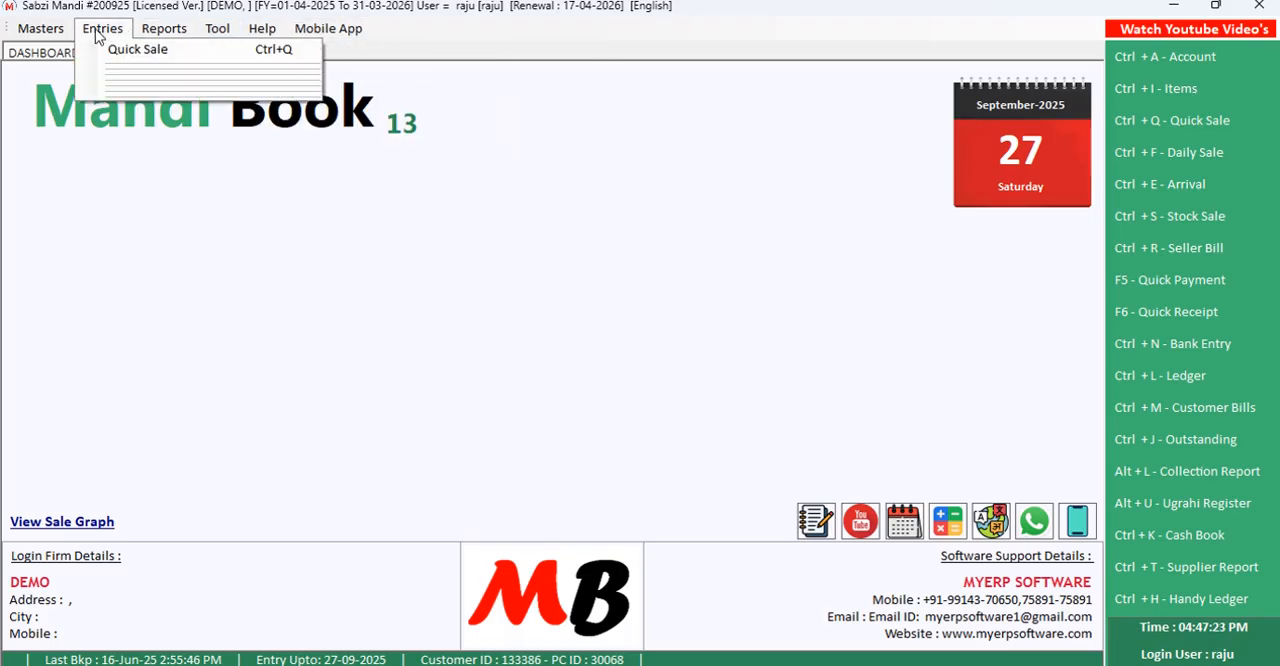
mouse_move(52, 36)
left_click(318, 194)
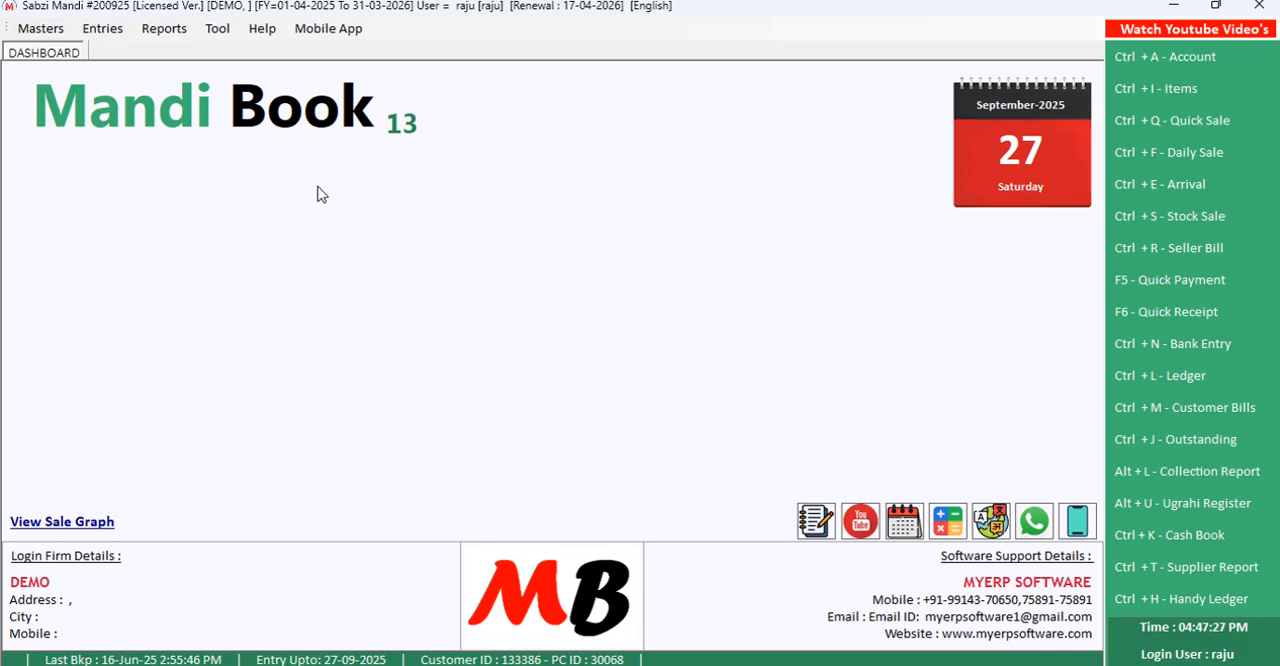
Start a Quick Sale entry for item APPLE with the account LOADING PARTY and a Nug of 5
left_click(103, 29)
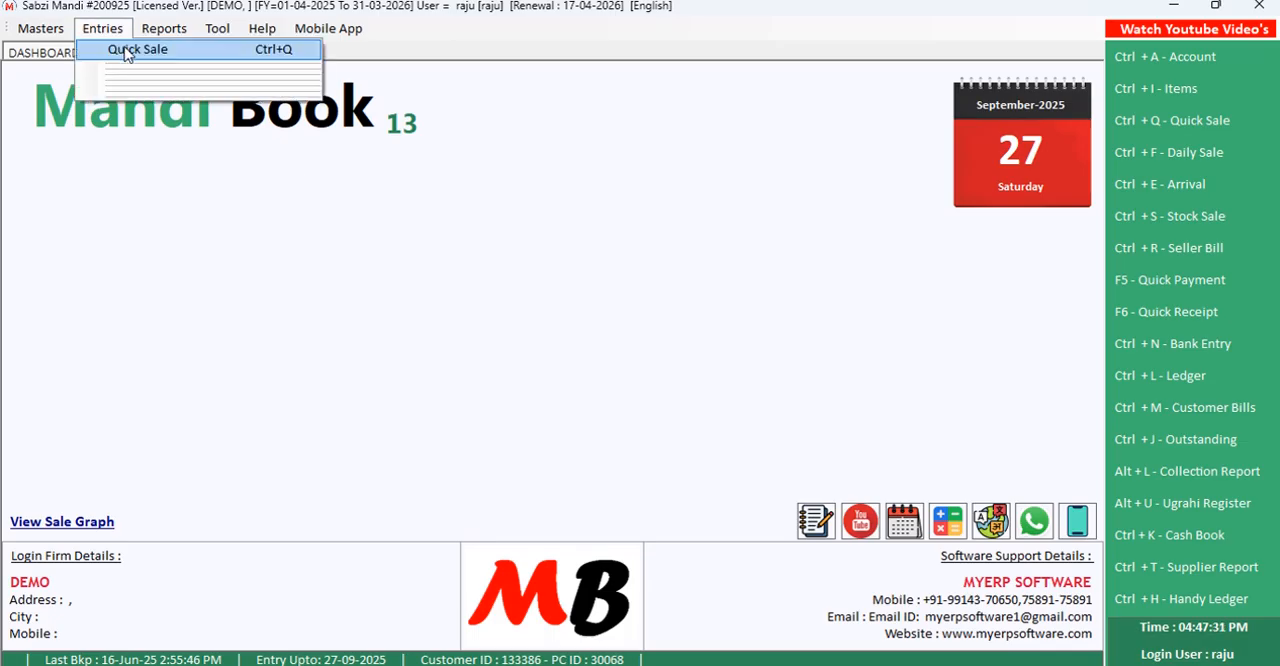
left_click(125, 48)
key("Return")
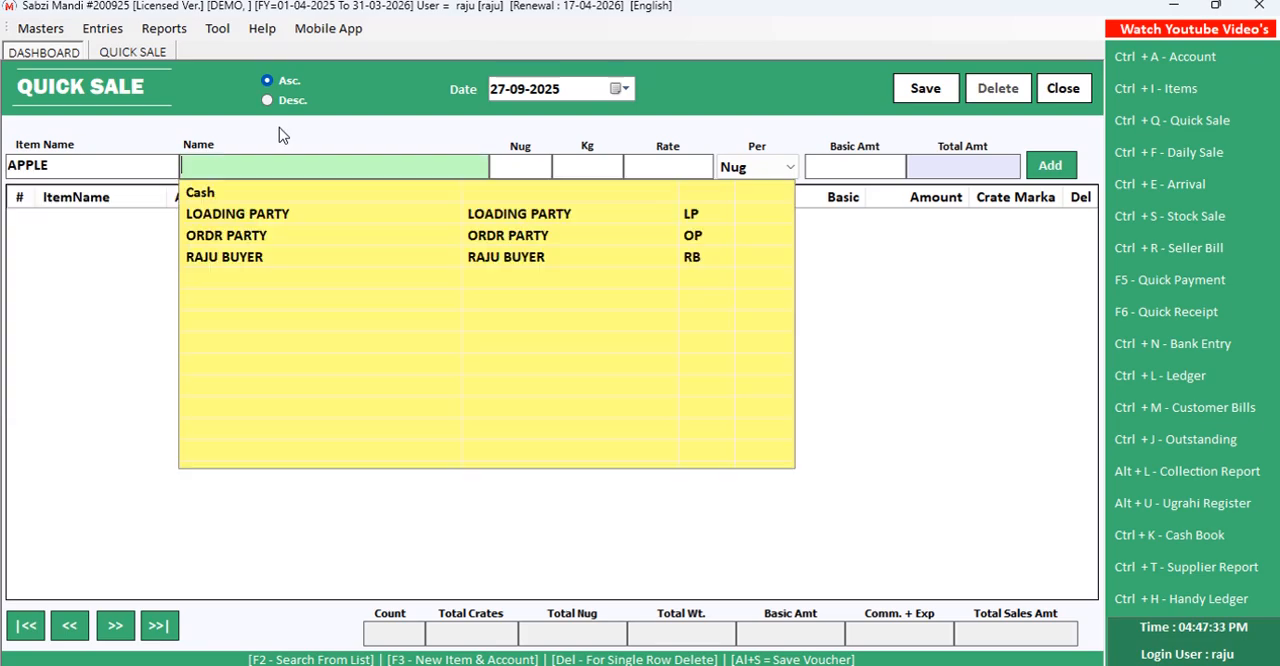
key("Down")
key("Return")
type("5")
key("Return")
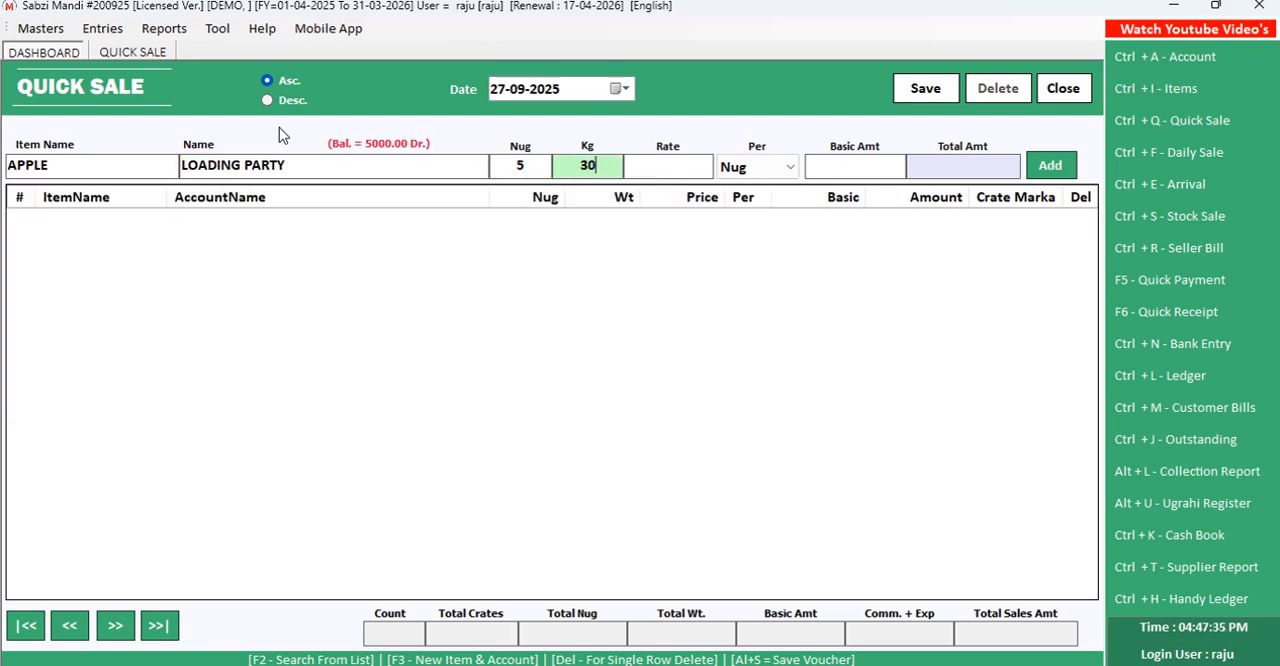
Set the weight to 30 Kg and the rate to 50 per Kg for the APPLE sale
type("30")
key("Return")
key("Down")
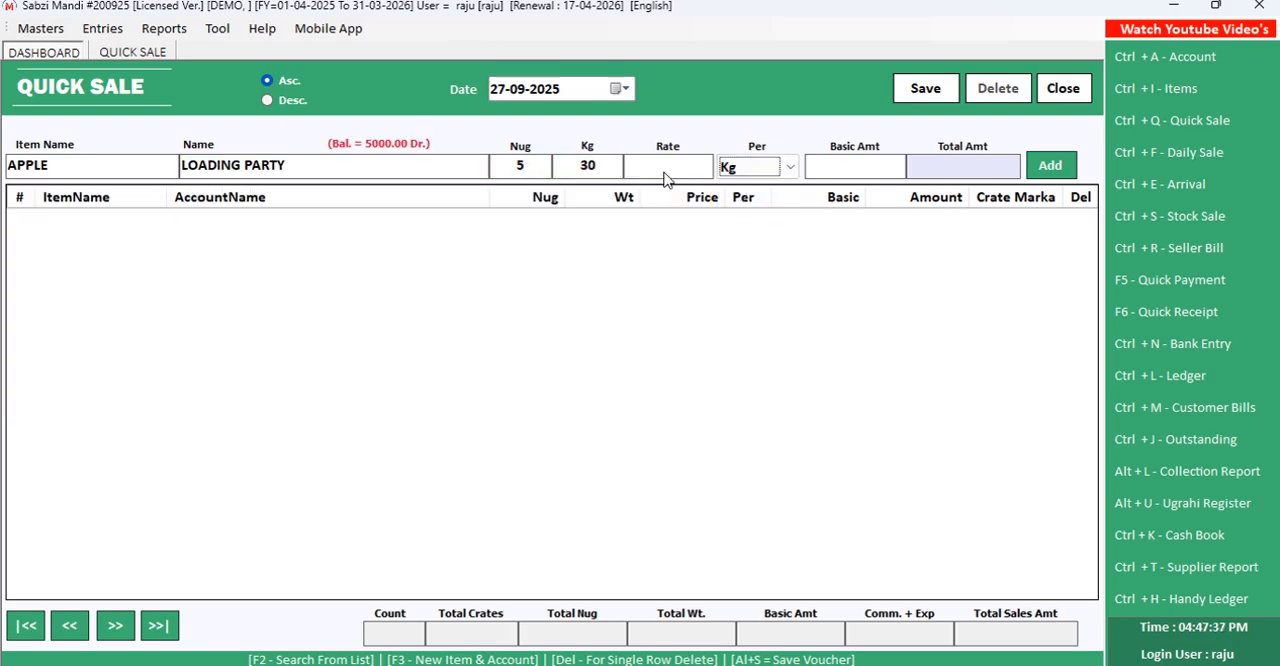
left_click(646, 165)
type("50")
key("Return")
key("Return")
Add the APPLE line to the quick sale, save the voucher, and close the Quick Sale form
key("Return")
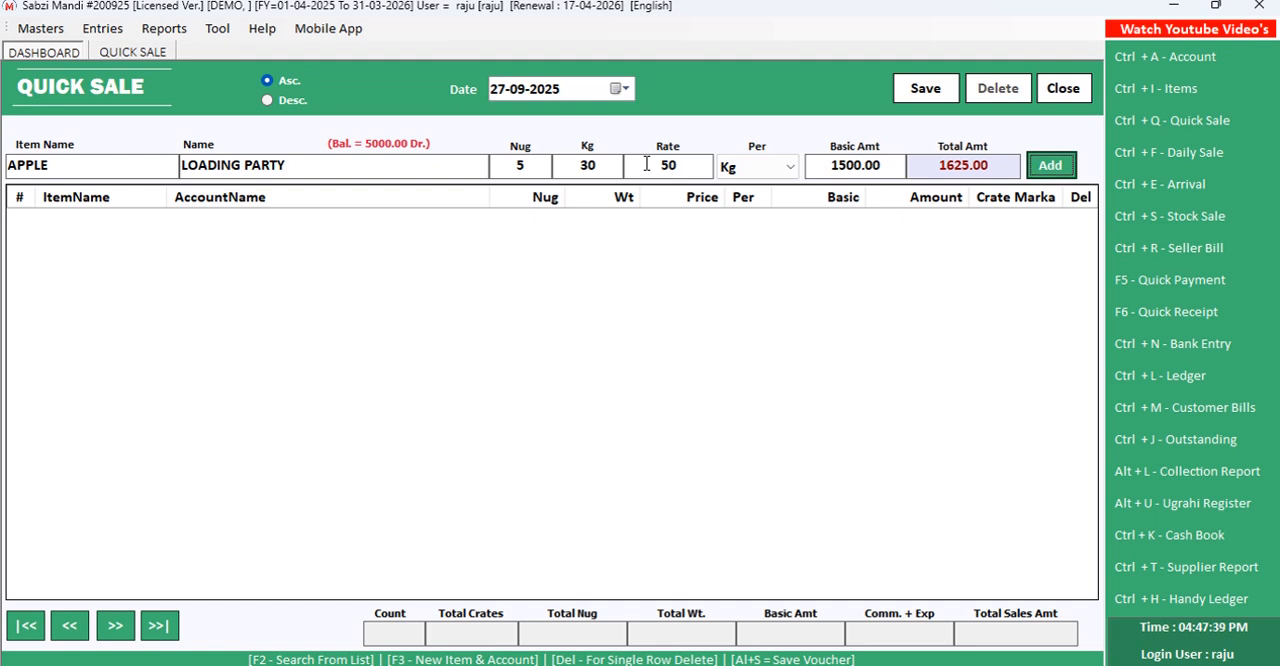
key("Return")
left_click(926, 90)
key("Return")
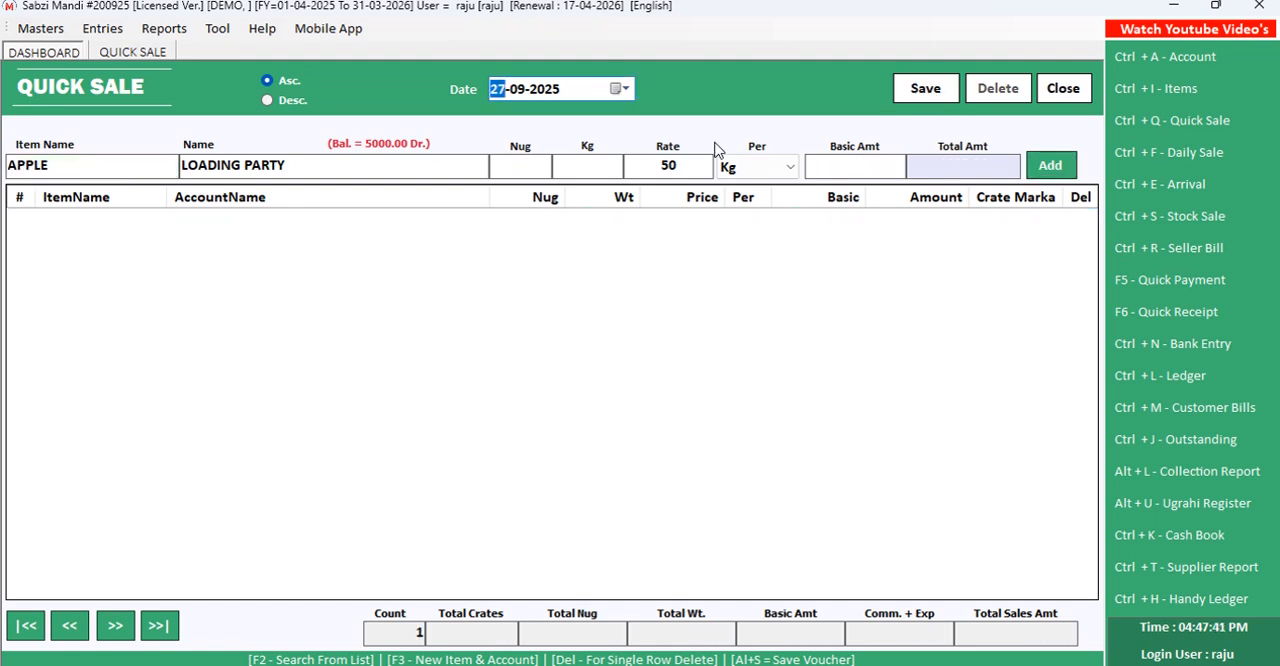
left_click(1059, 95)
key("Return")
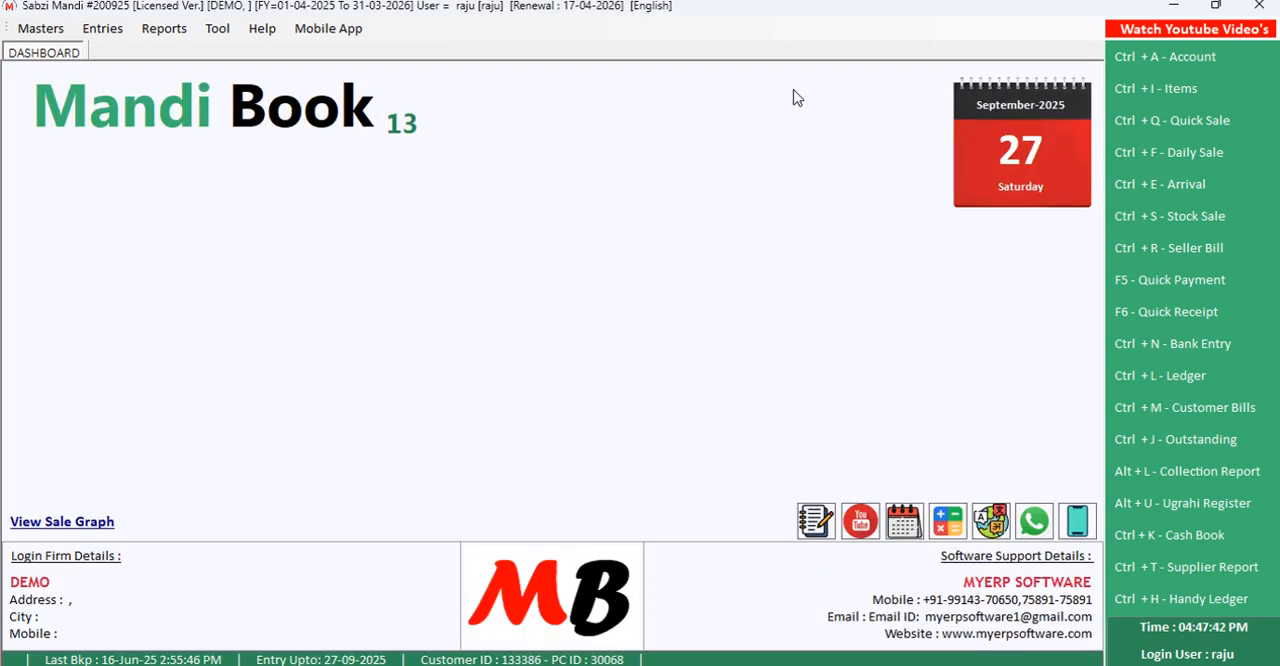
Reopen the saved APPLE quick sale as the restricted user, check which voucher actions are offered, and close the form
left_click(103, 28)
left_click(129, 46)
left_click(155, 634)
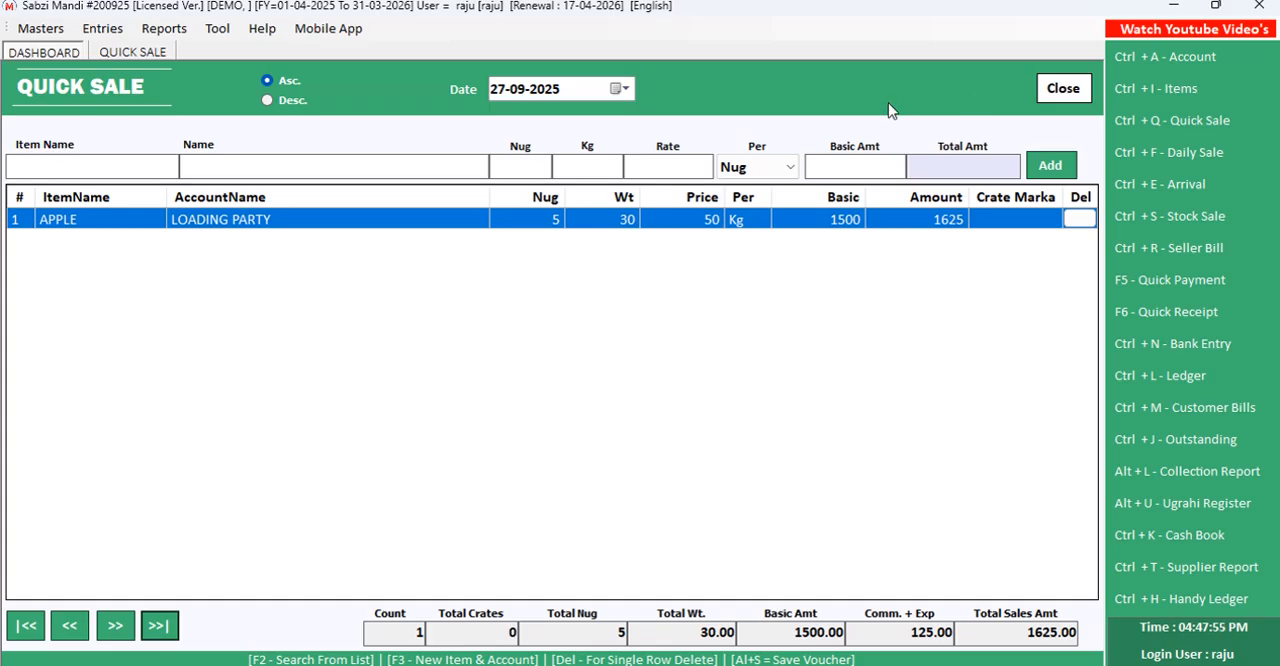
left_click(1045, 92)
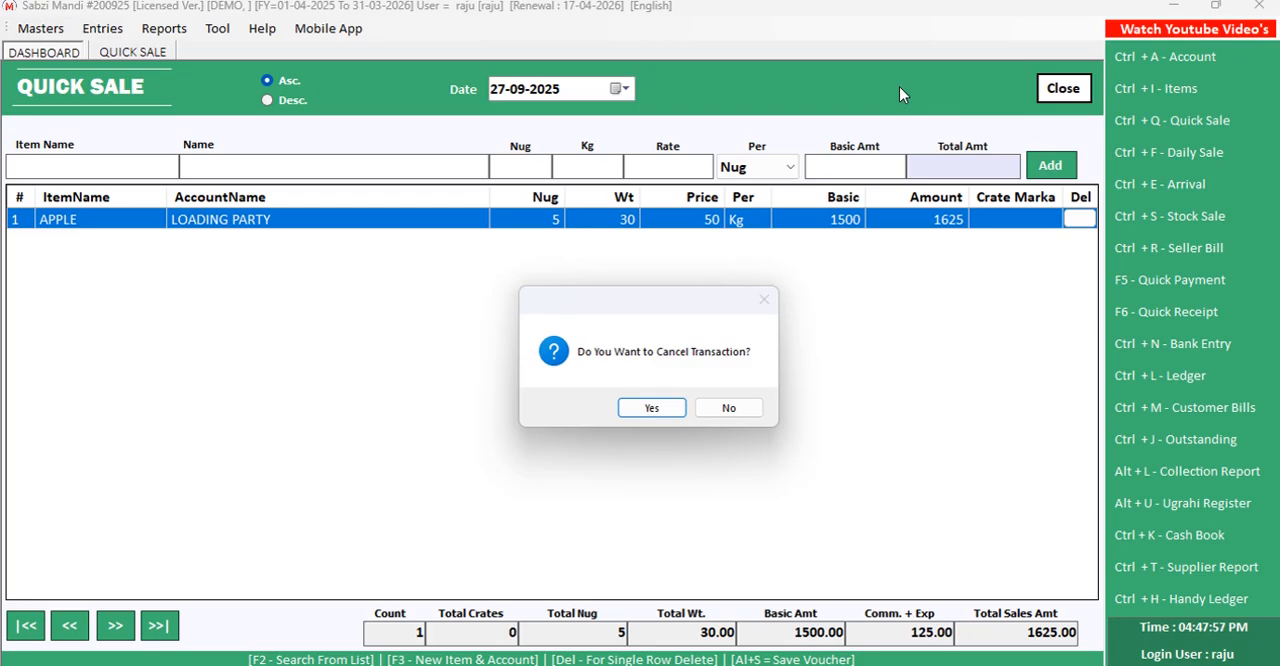
key("Return")
View the Outstanding Receivable report under Outstanding Analysis as the restricted user, and close it
left_click(164, 28)
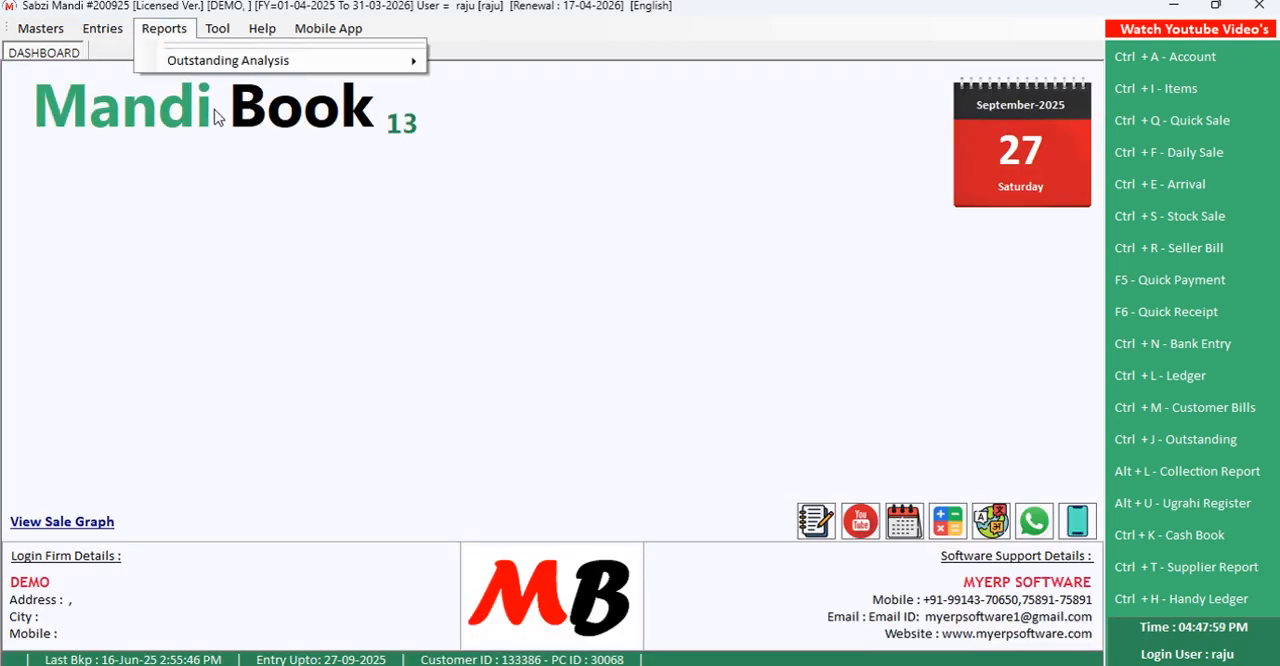
mouse_move(282, 62)
left_click(465, 61)
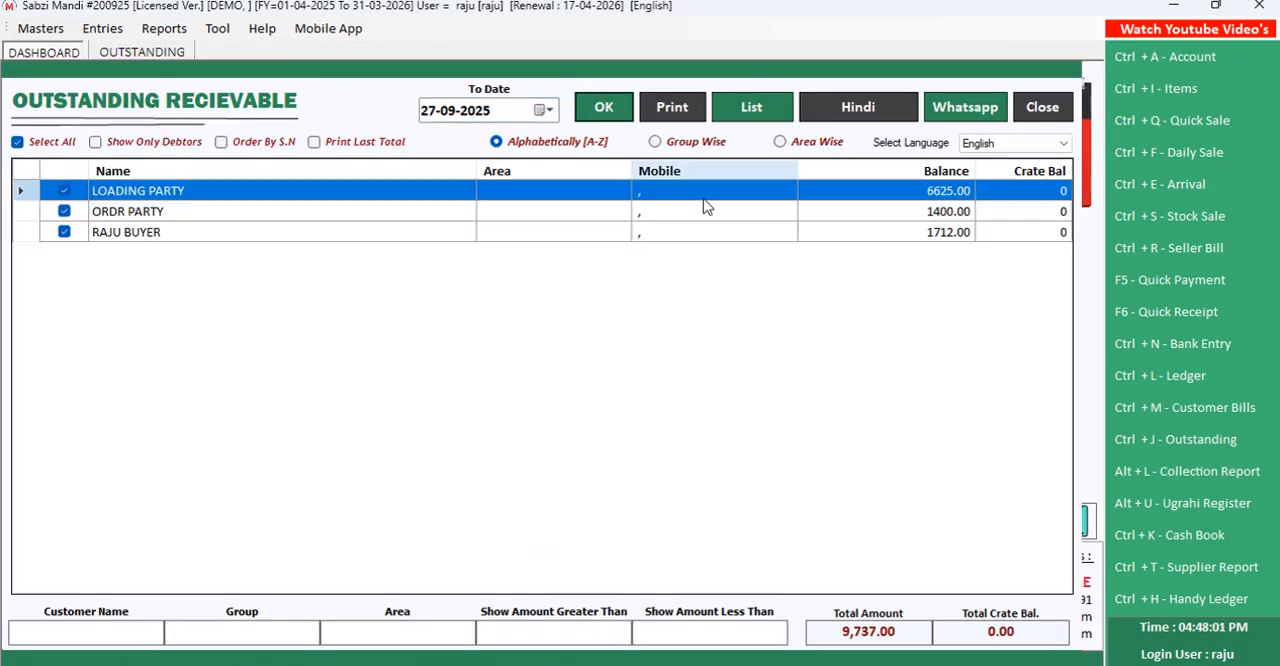
left_click(1022, 112)
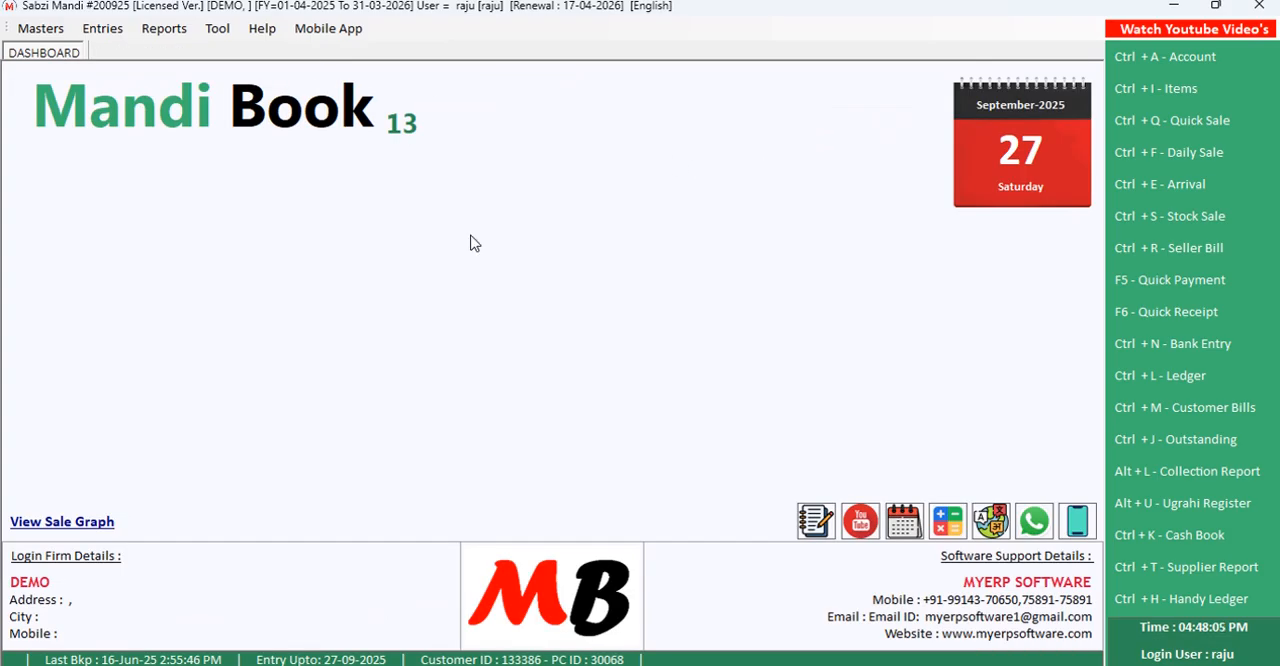
Exit the restricted user's session without a backup and log in as the super user with its user name and password
left_click(1259, 5)
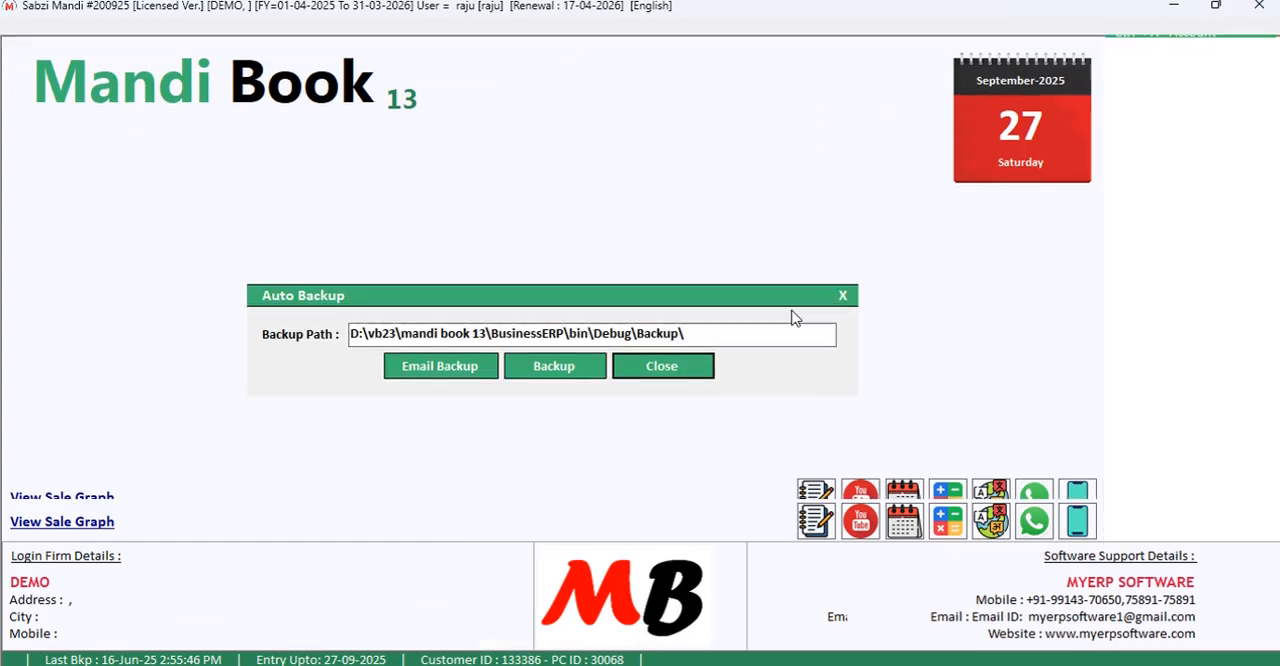
key("Return")
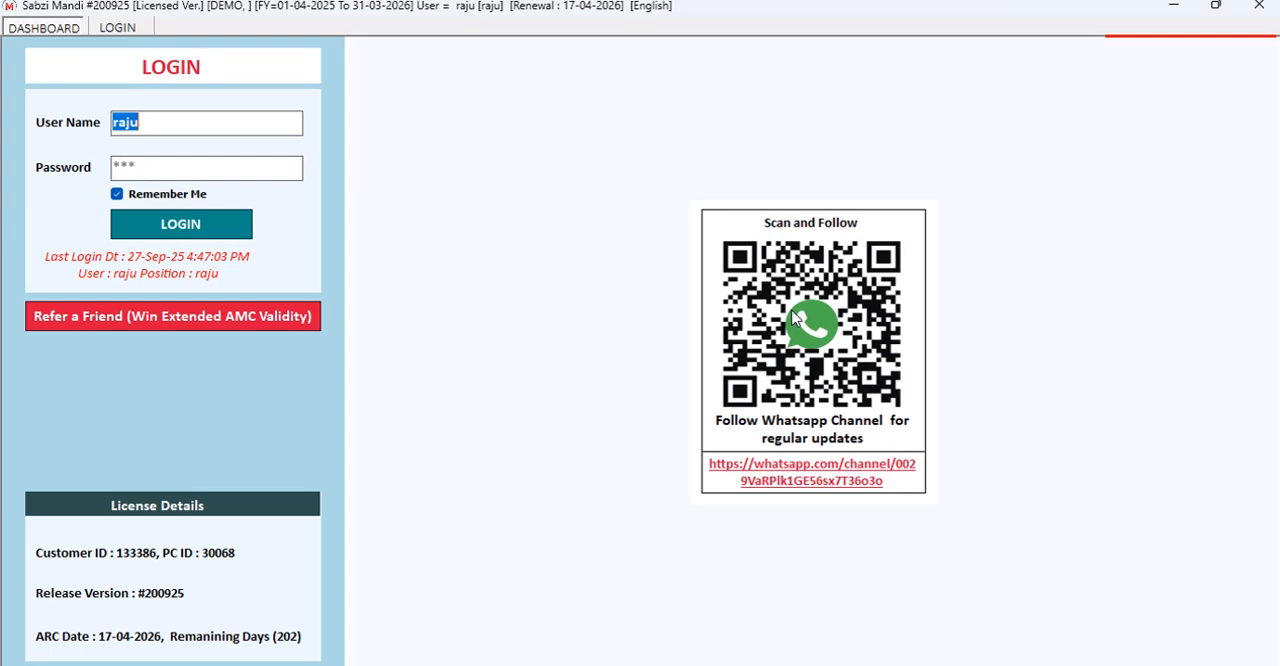
type("1")
key("Return")
type("1")
key("Return")
key("Return")
Check the Masters options, restart Sabzi Mandi from the desktop, and log in again with the remembered super user credentials
left_click(50, 34)
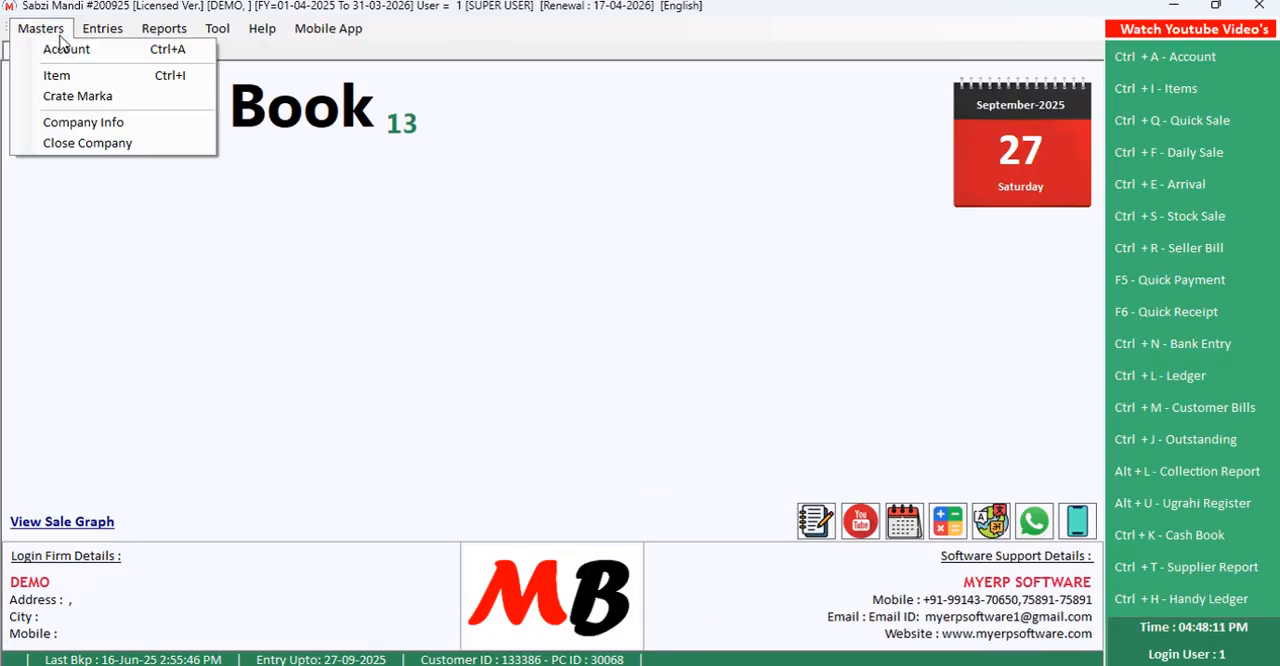
left_click(277, 88)
left_click(1259, 6)
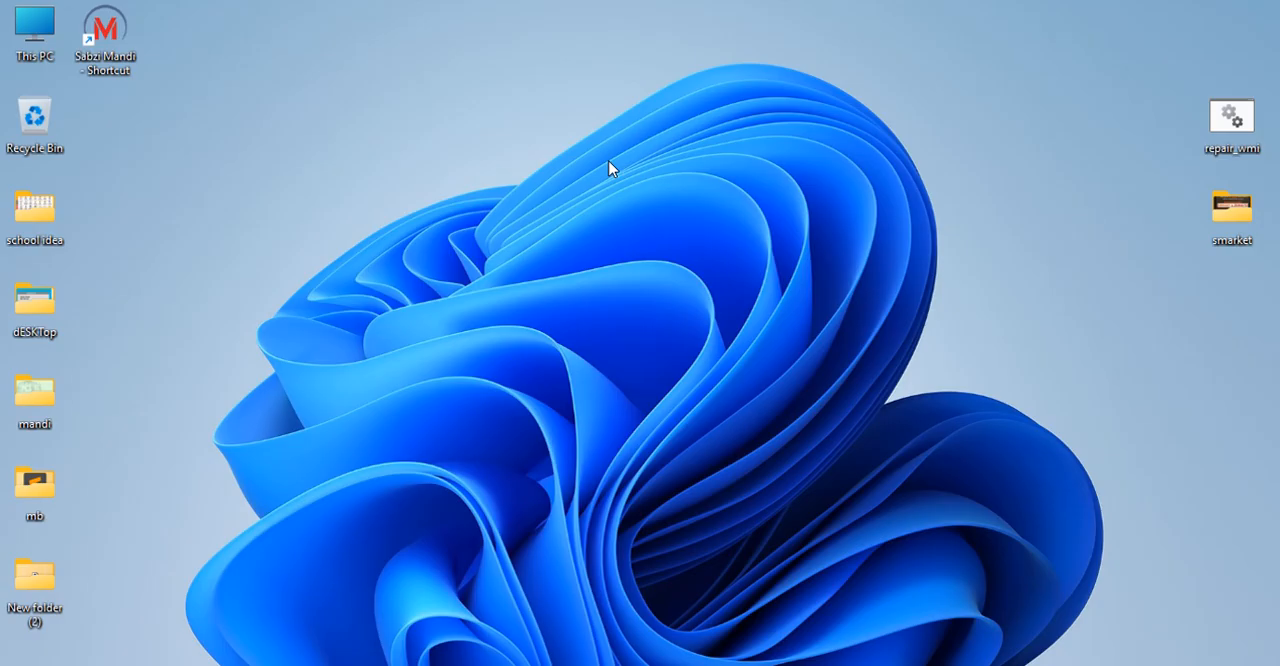
double_click(127, 50)
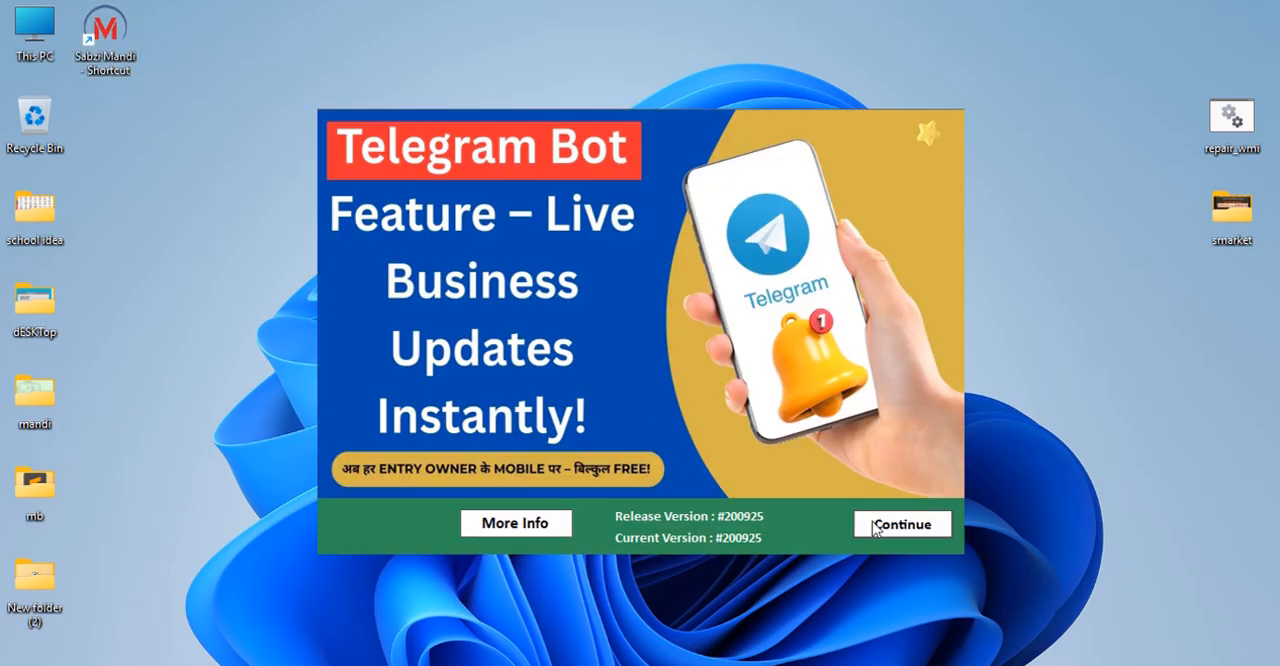
left_click(874, 523)
key("Return")
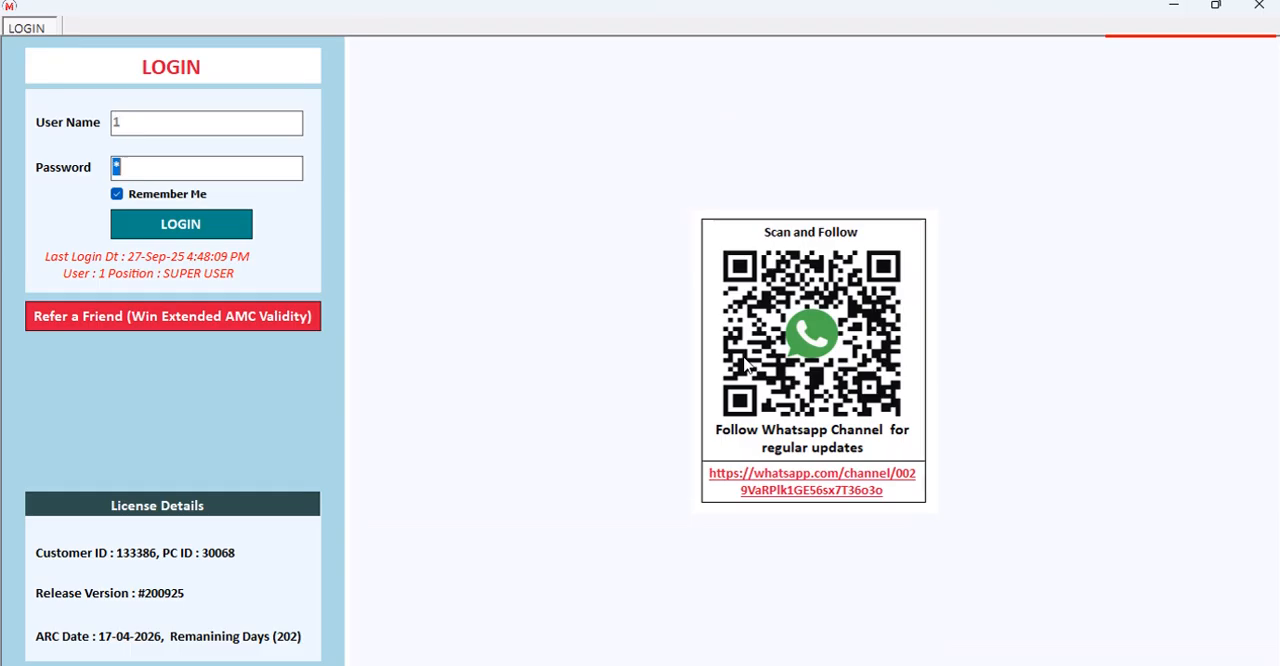
key("Return")
key("Return")
Open the saved APPLE quick sale as the super user, check which voucher actions are offered, and close the form
left_click(102, 28)
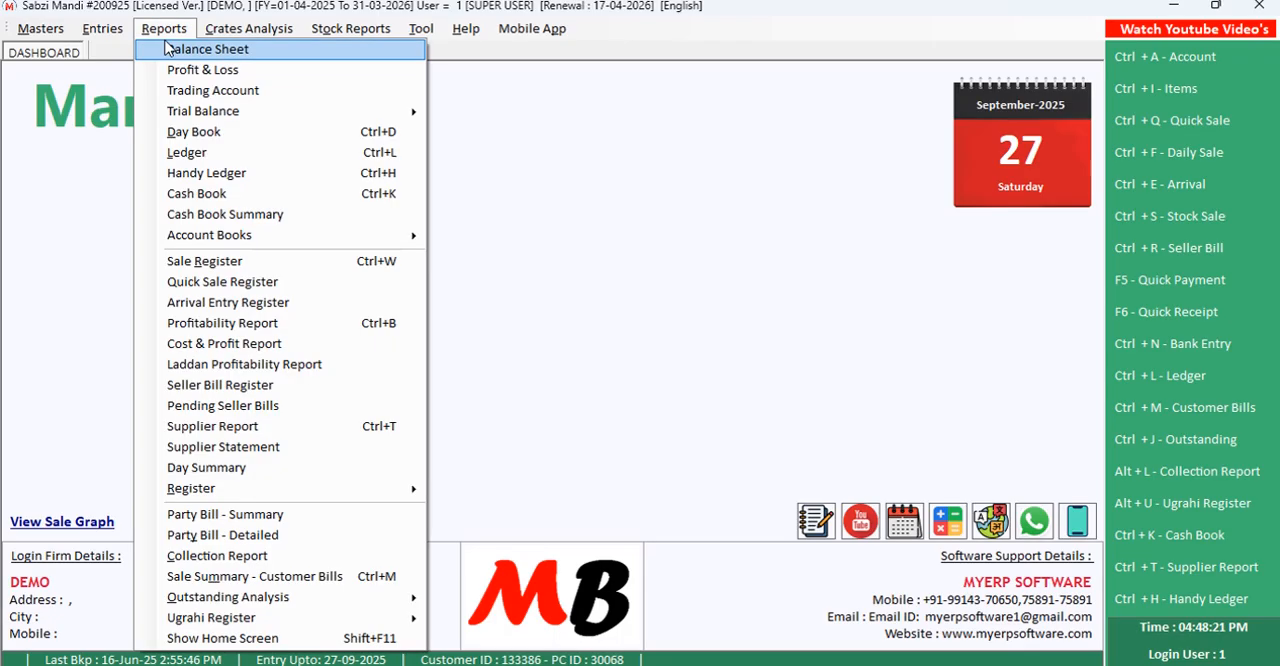
left_click(128, 50)
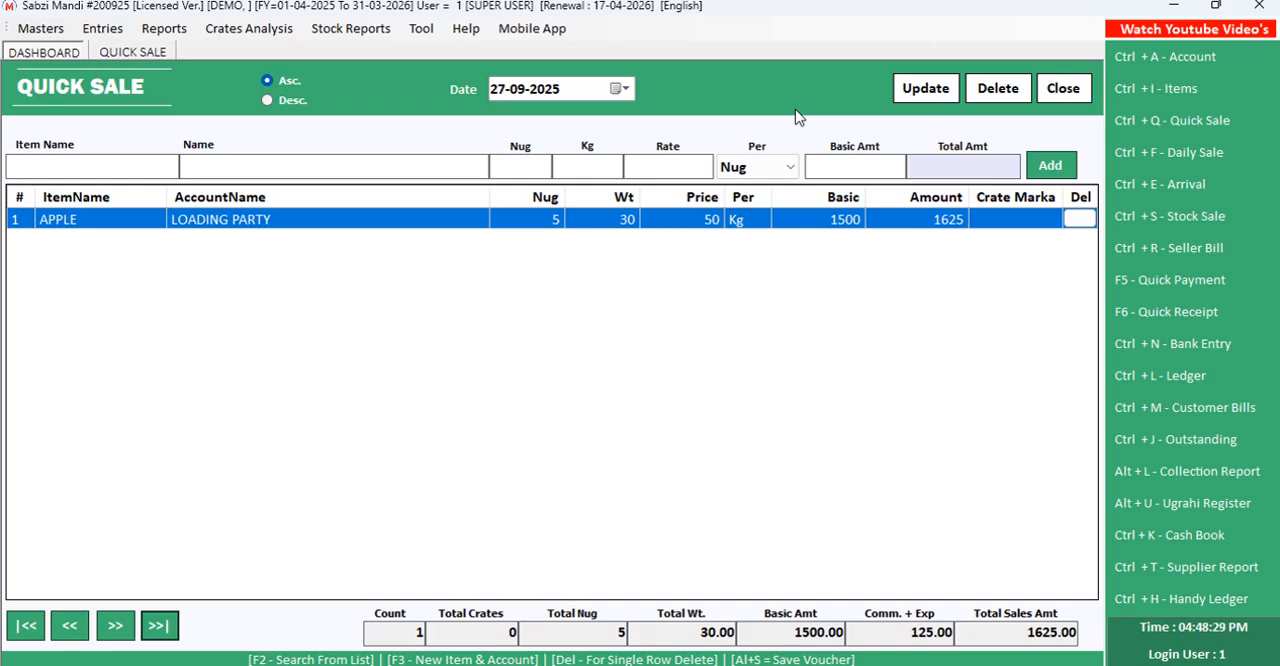
left_click(1047, 92)
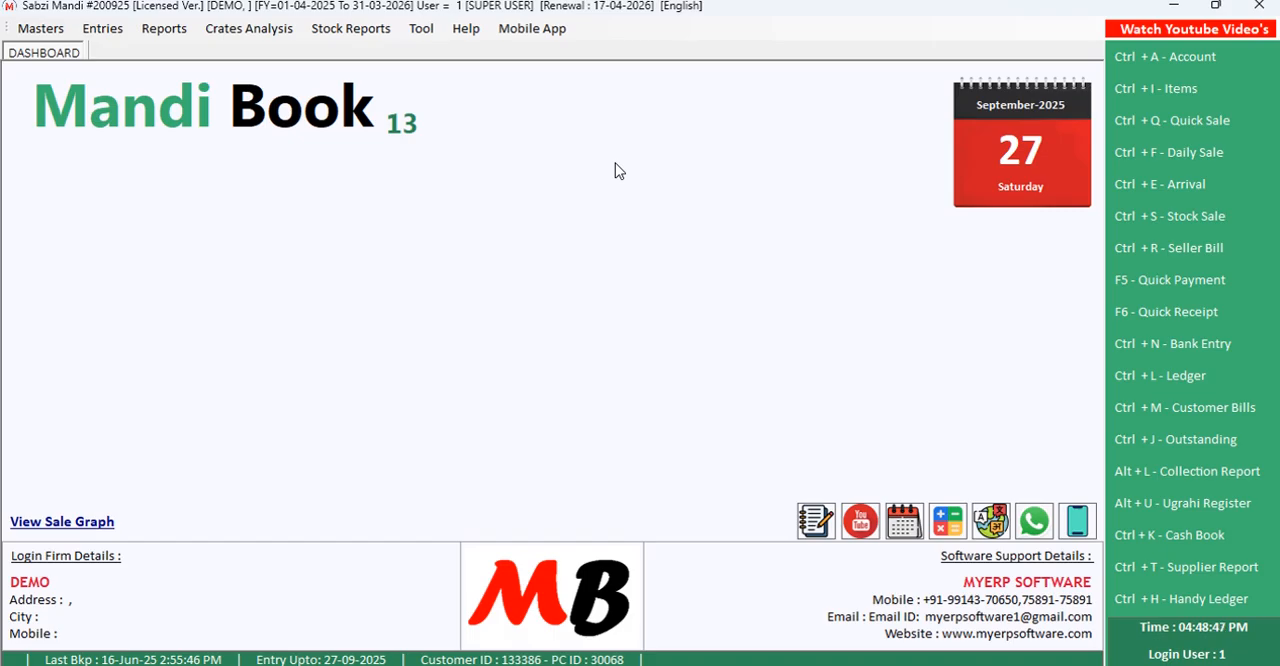
Generate the Timeline (User Activity Report) for 27-09-2025, examine the restricted user's and super user's Quick Sale entries, and close it
left_click(469, 34)
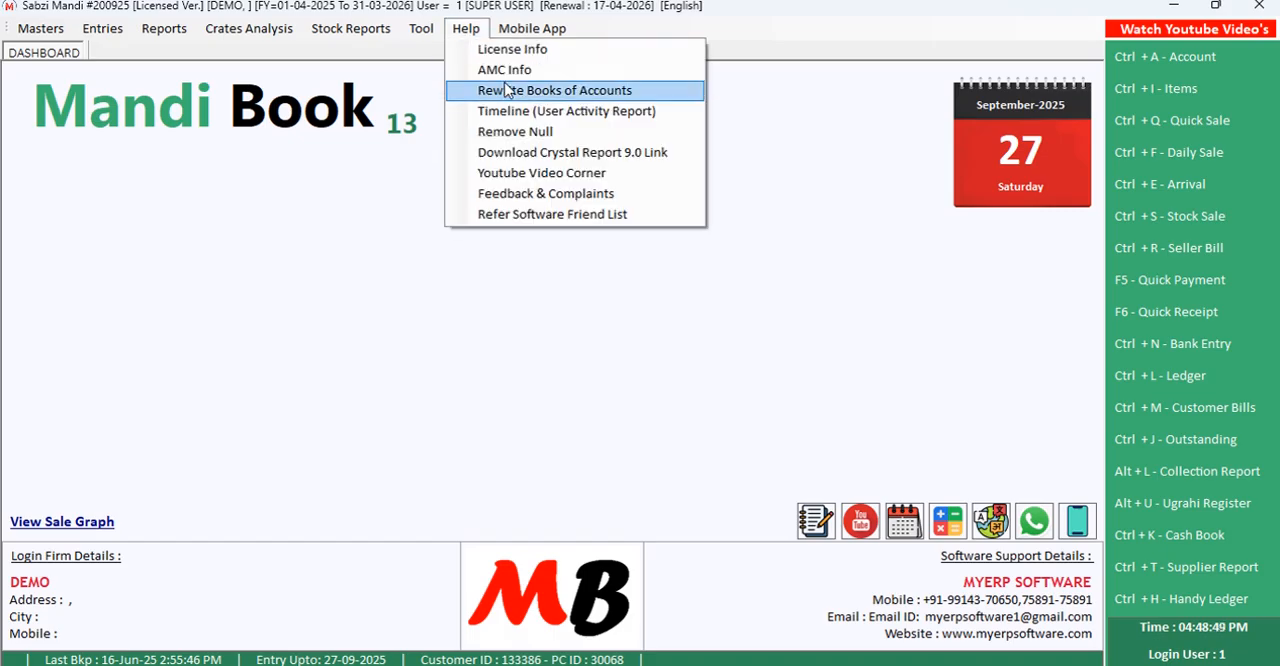
left_click(535, 112)
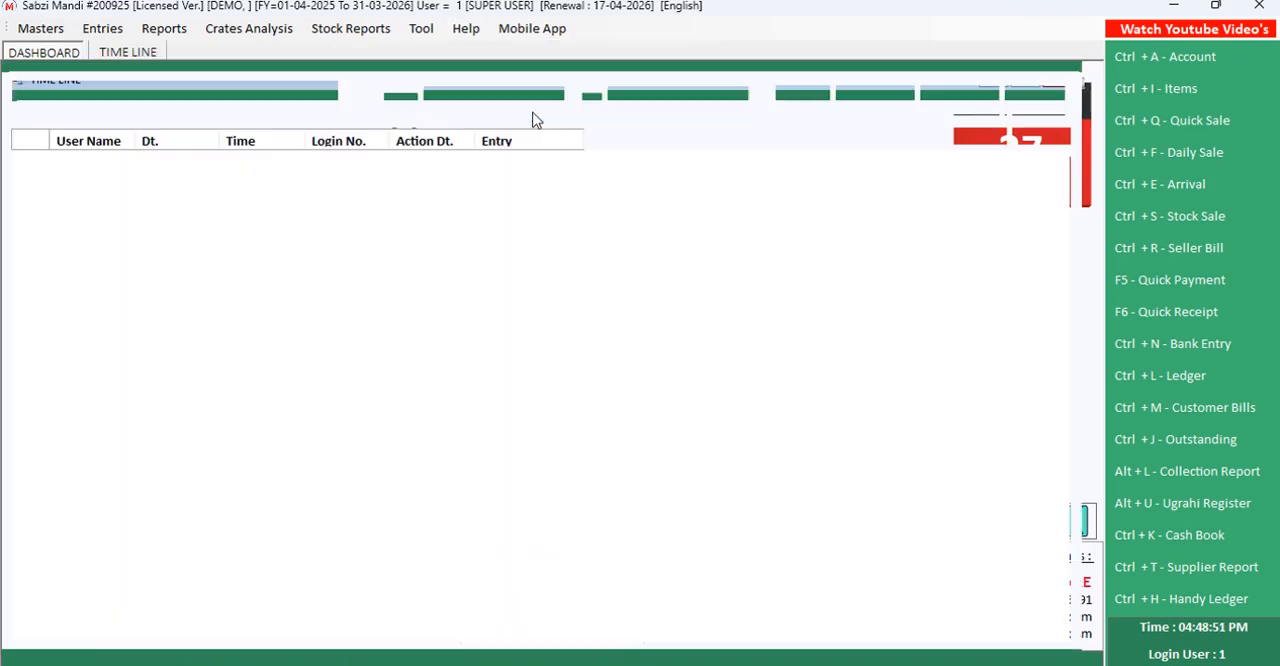
left_click(791, 111)
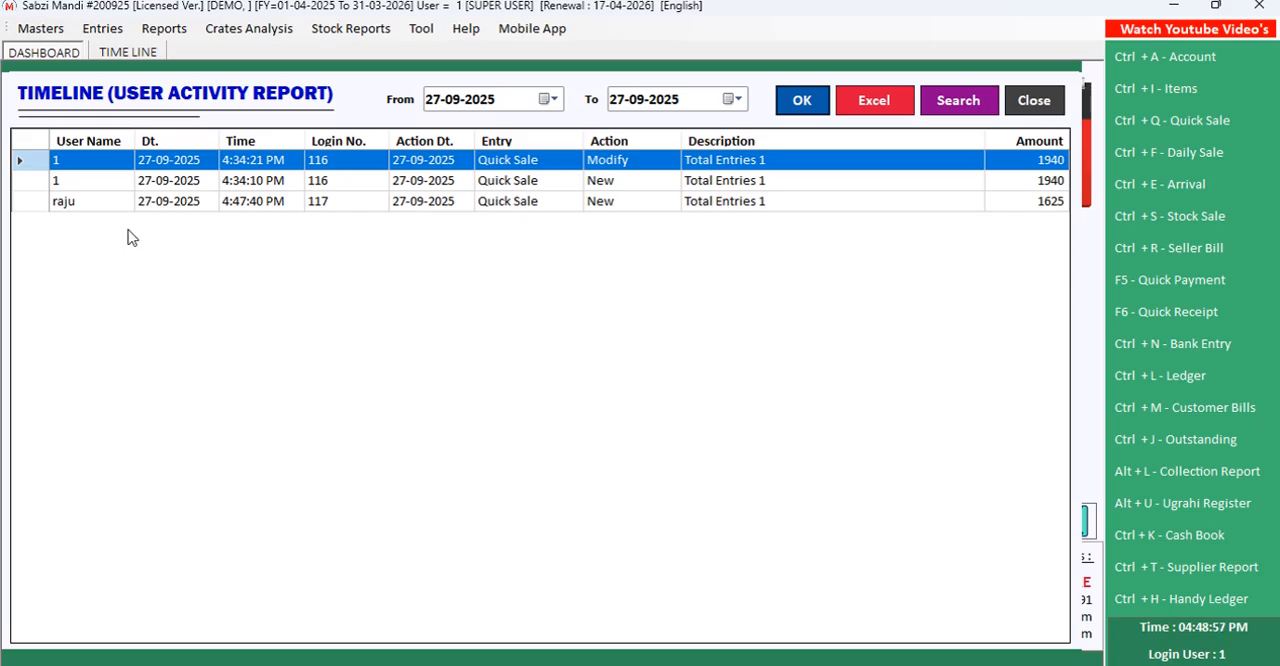
left_click(72, 206)
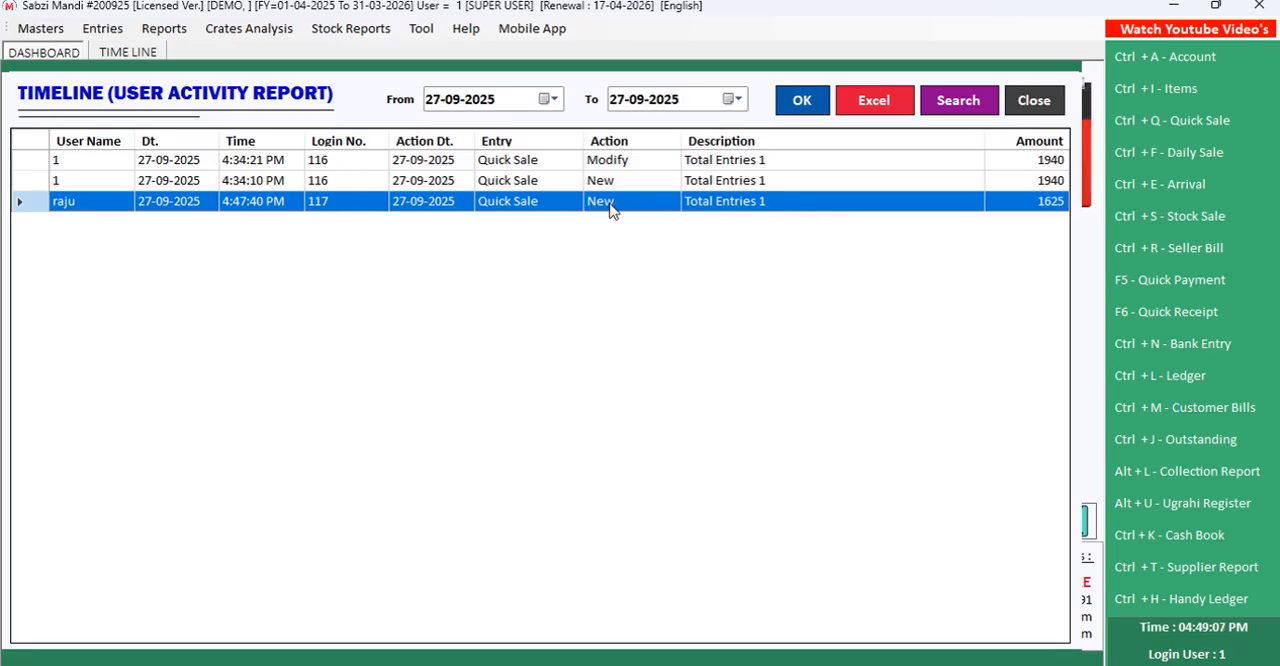
left_click(908, 189)
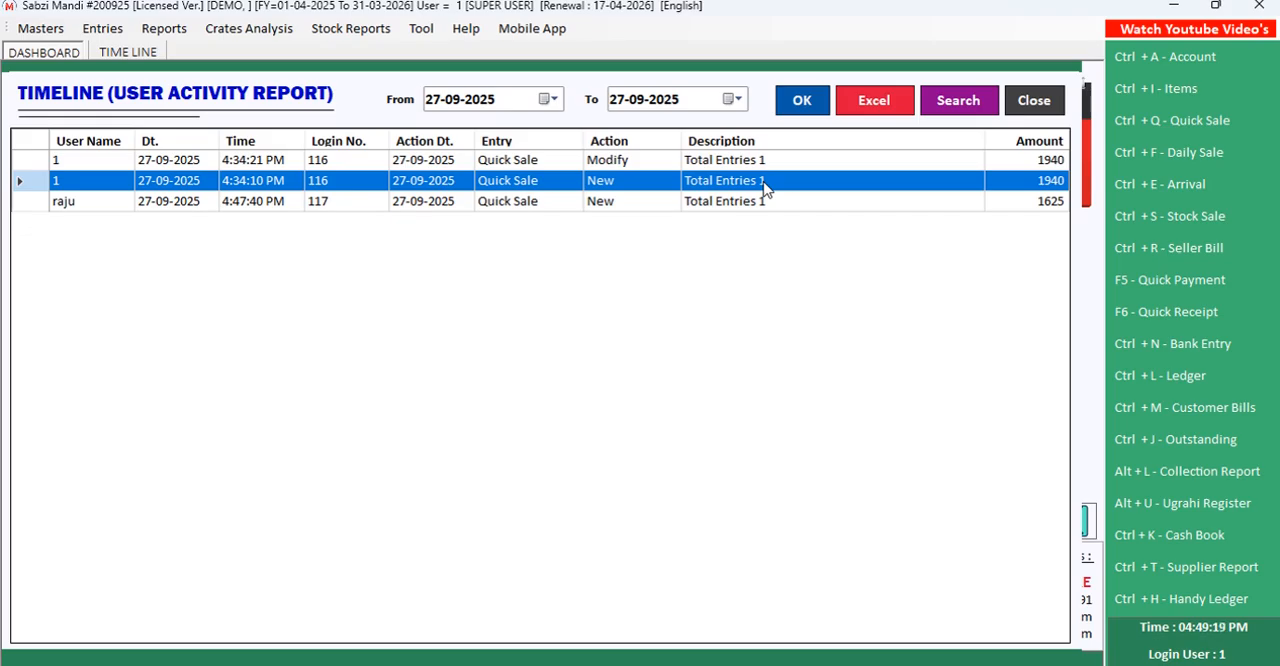
left_click(1034, 100)
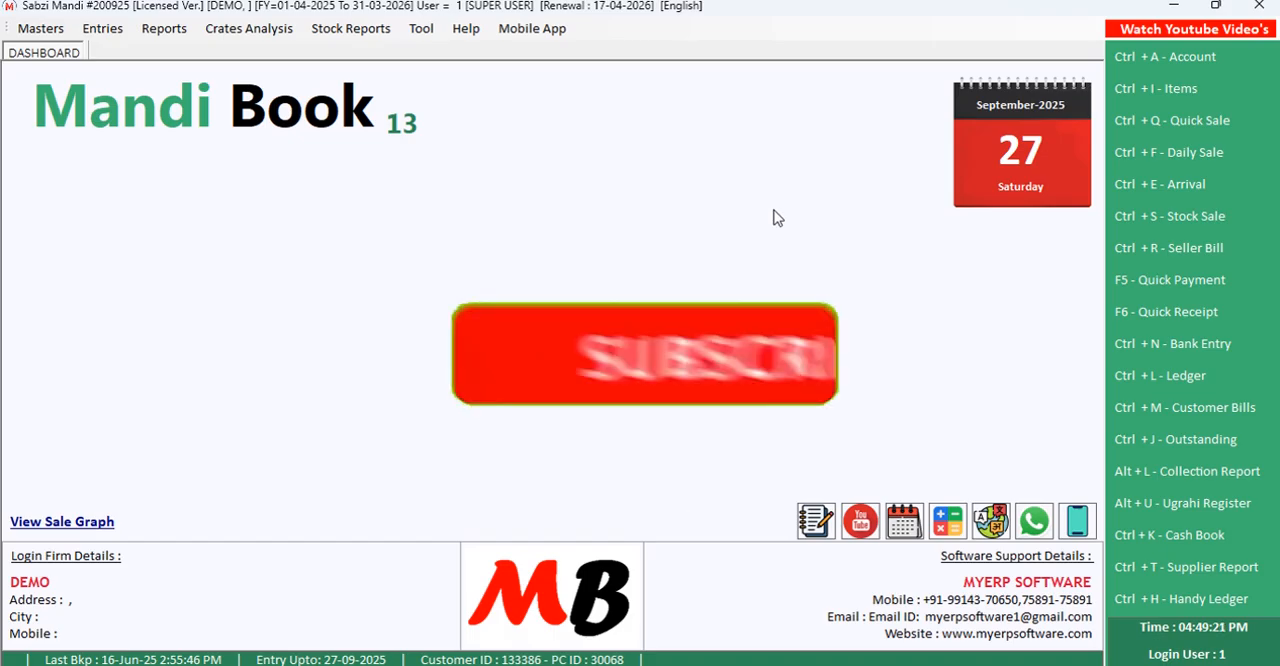